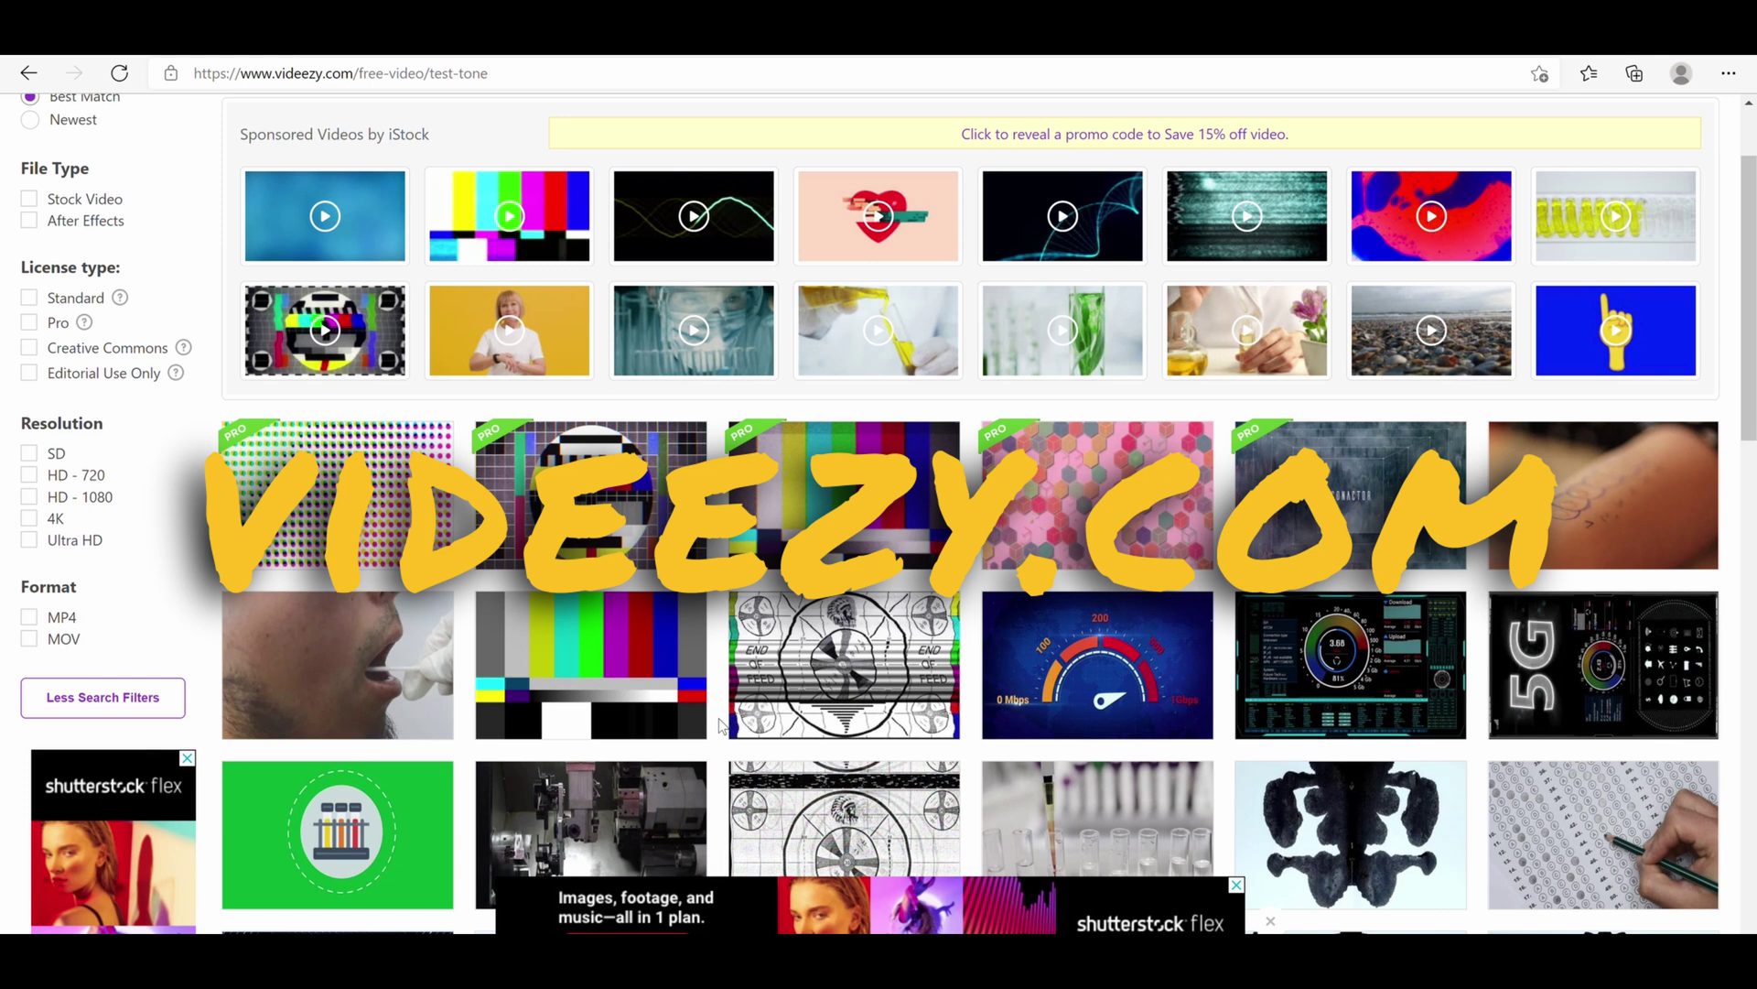
scroll(721, 726, down, 5)
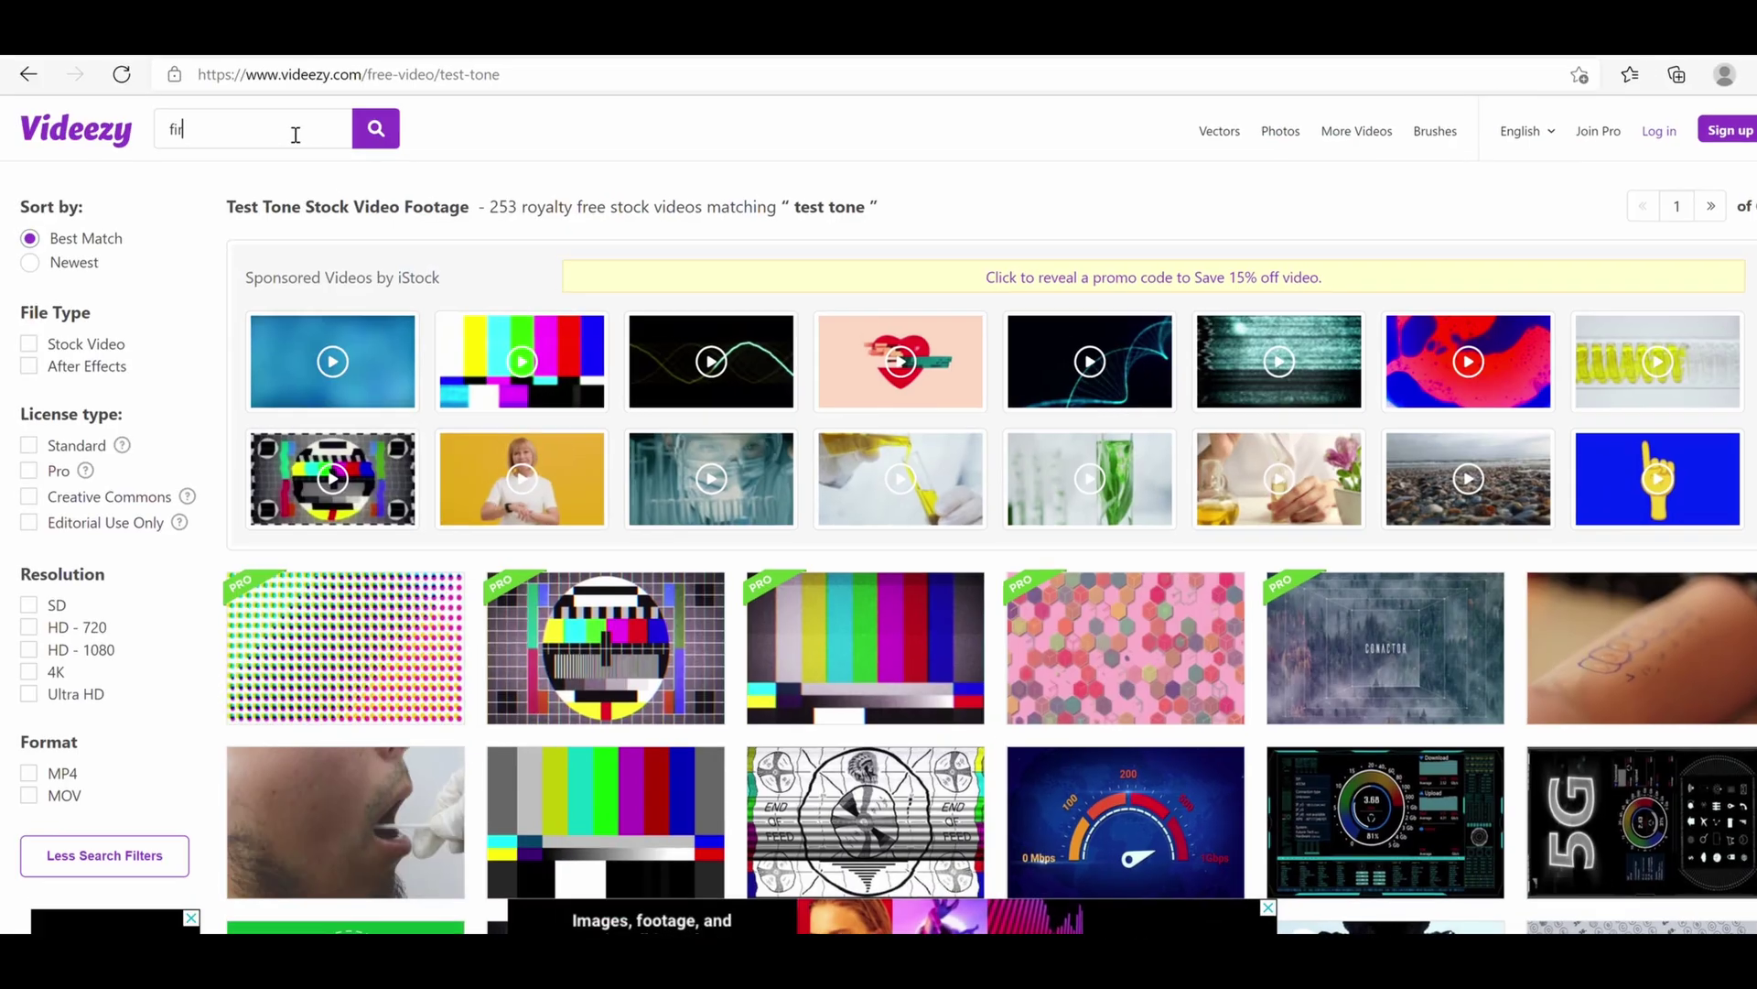
Step: Search Videezy for 'fire ball' footage
text(re ball)
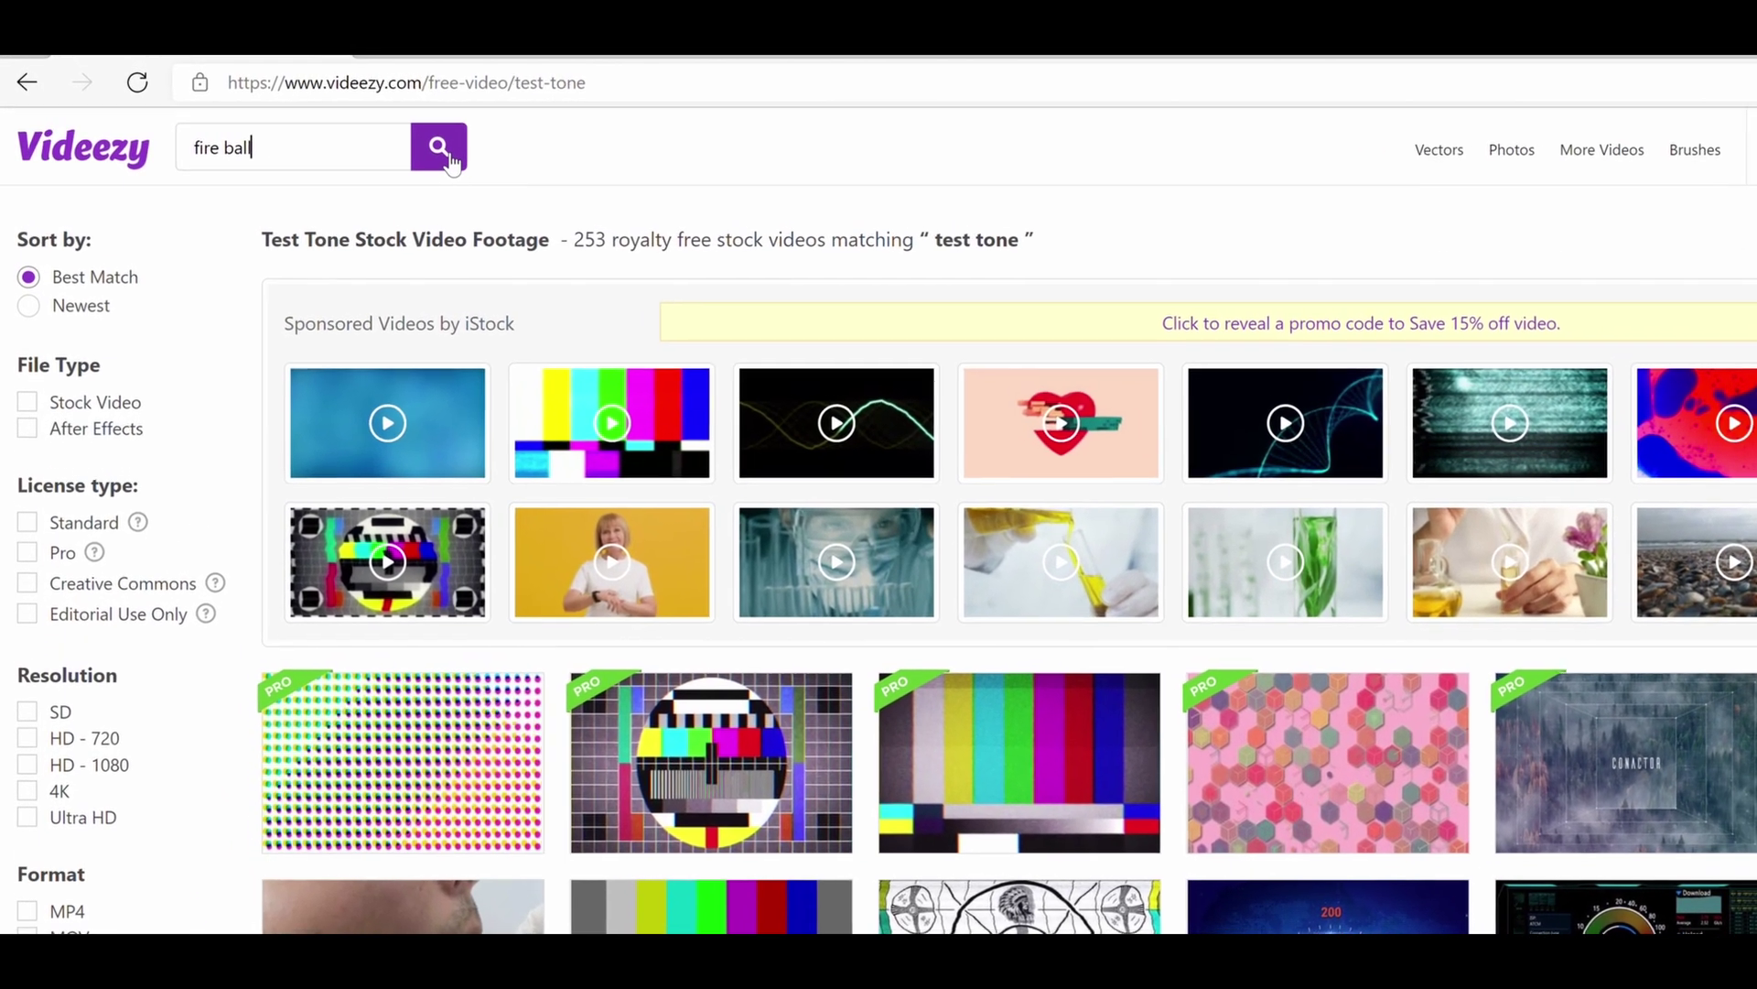
click(441, 149)
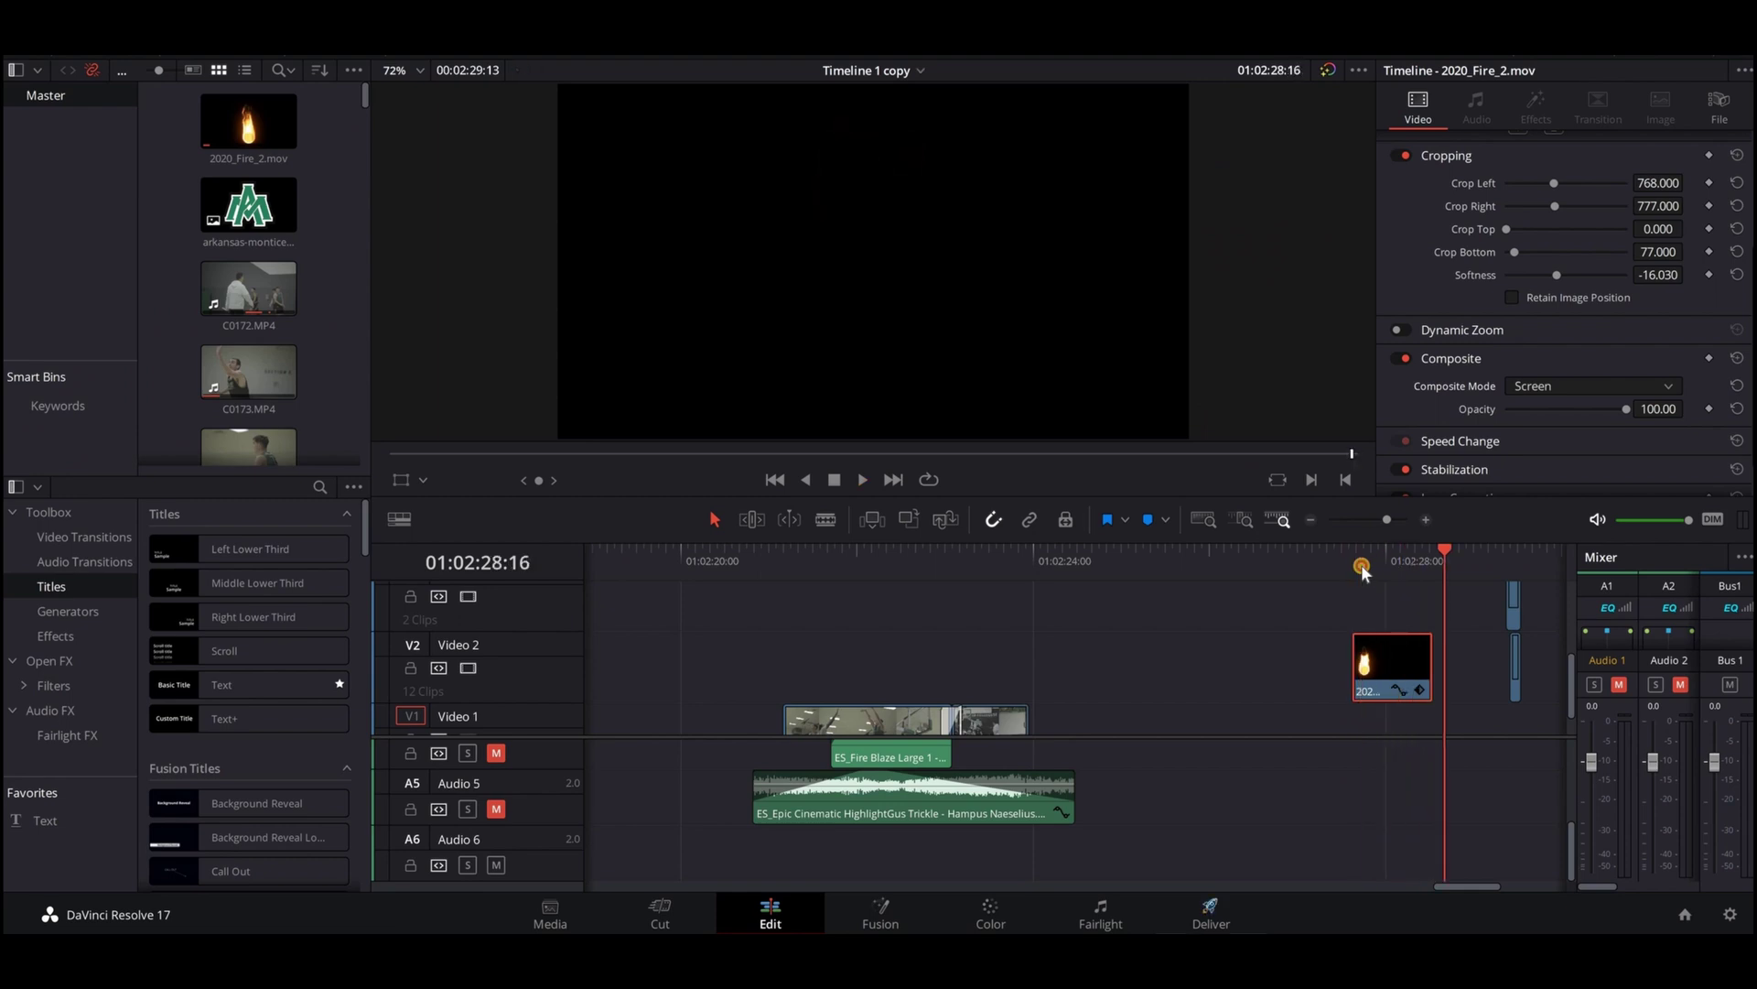
Step: Place the playhead over the 2020_Fire_2.mov clip on V2 to preview the Screen-blended fireball
click(1360, 565)
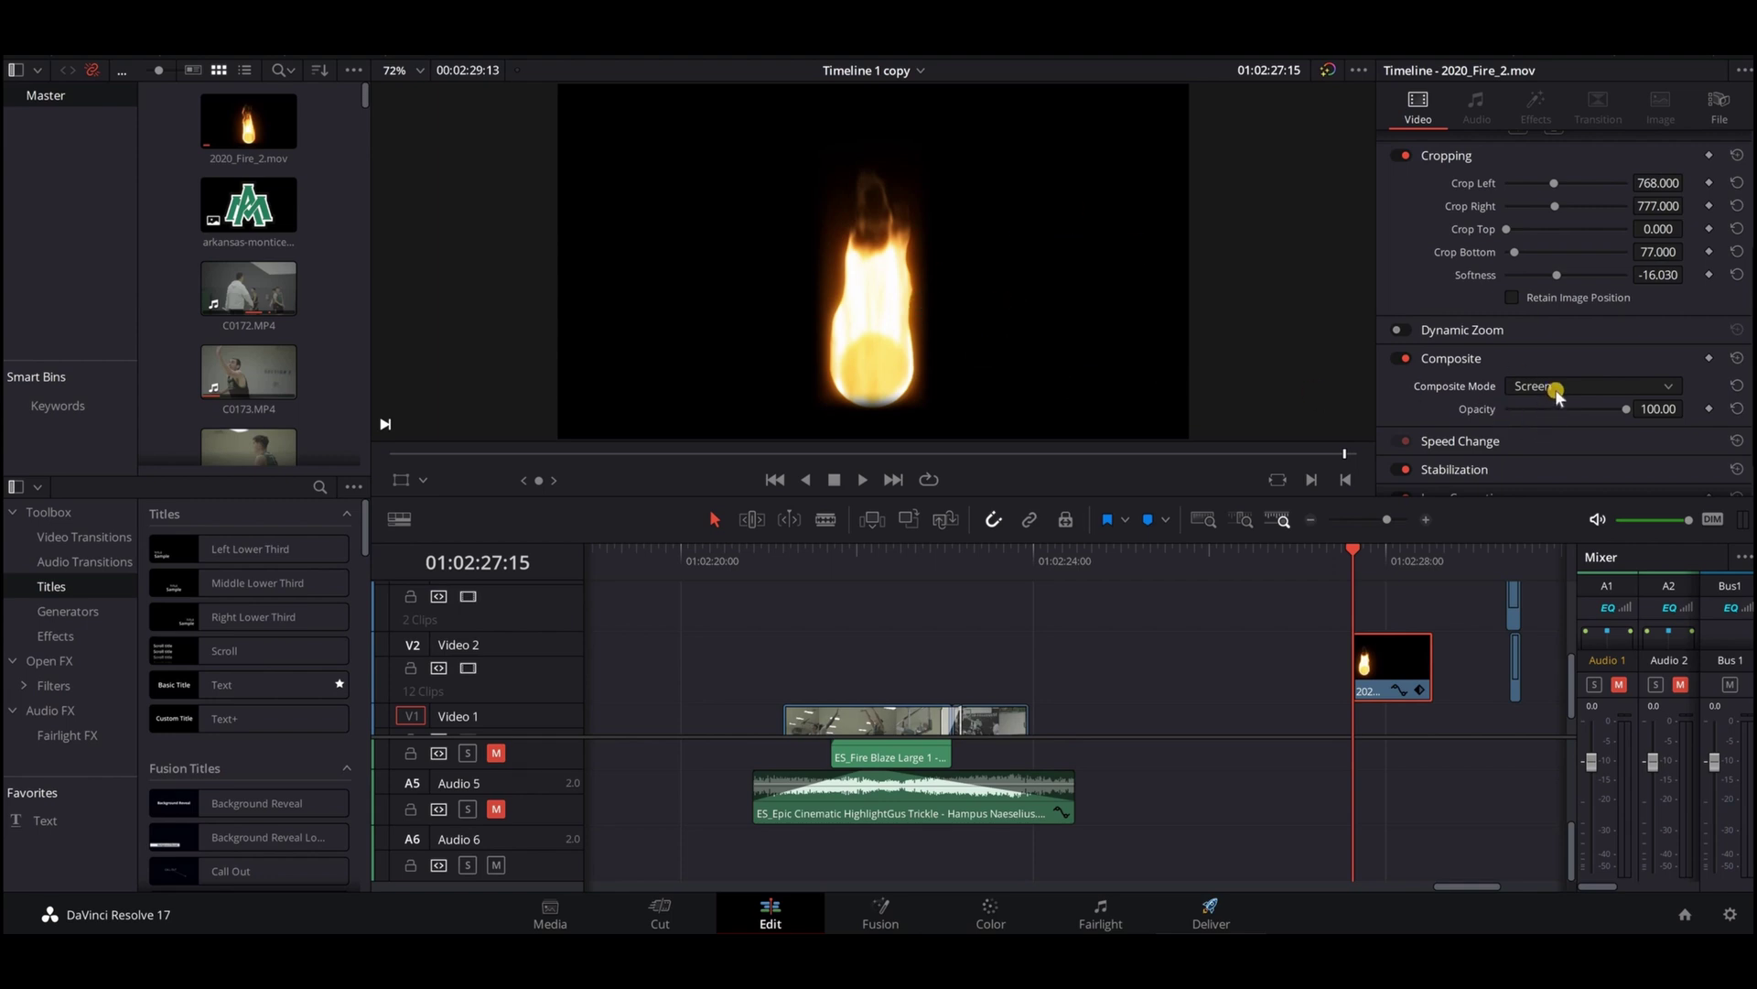
Step: Find the frame with the ball in the air and drag the V2 fireball clip there
click(879, 566)
key(Left)
key(Left)
key(Left)
key(Left)
key(Left)
key(Left)
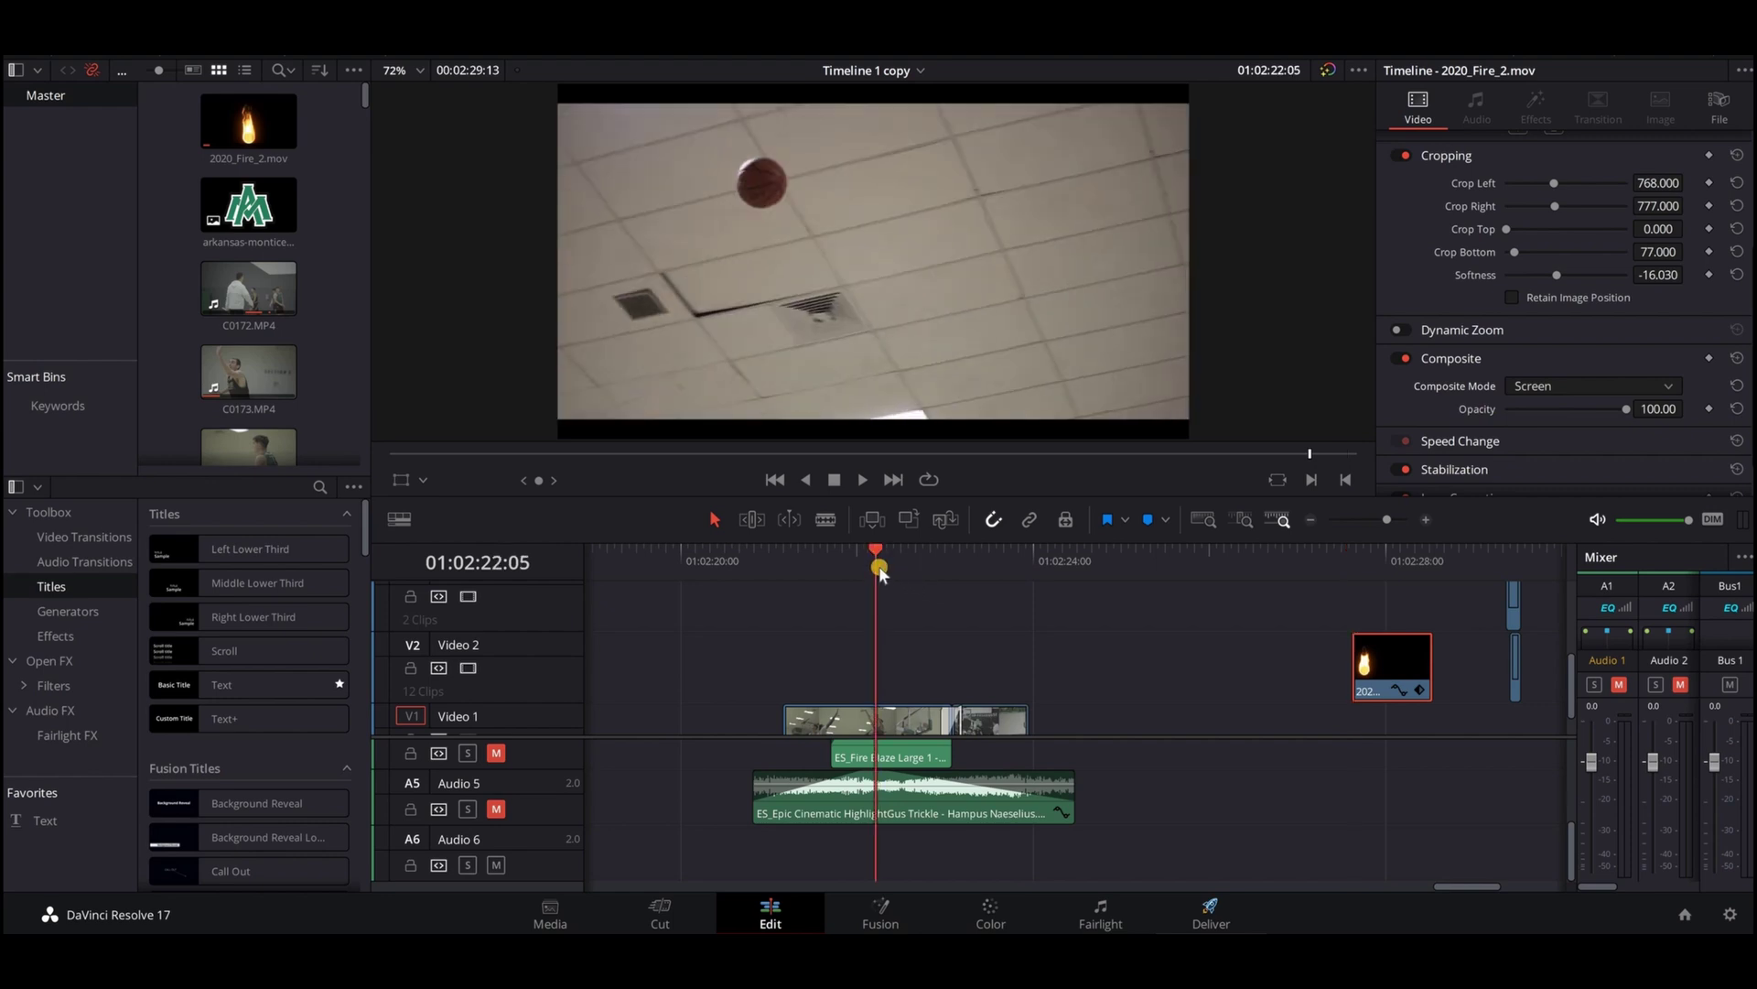
key(Right)
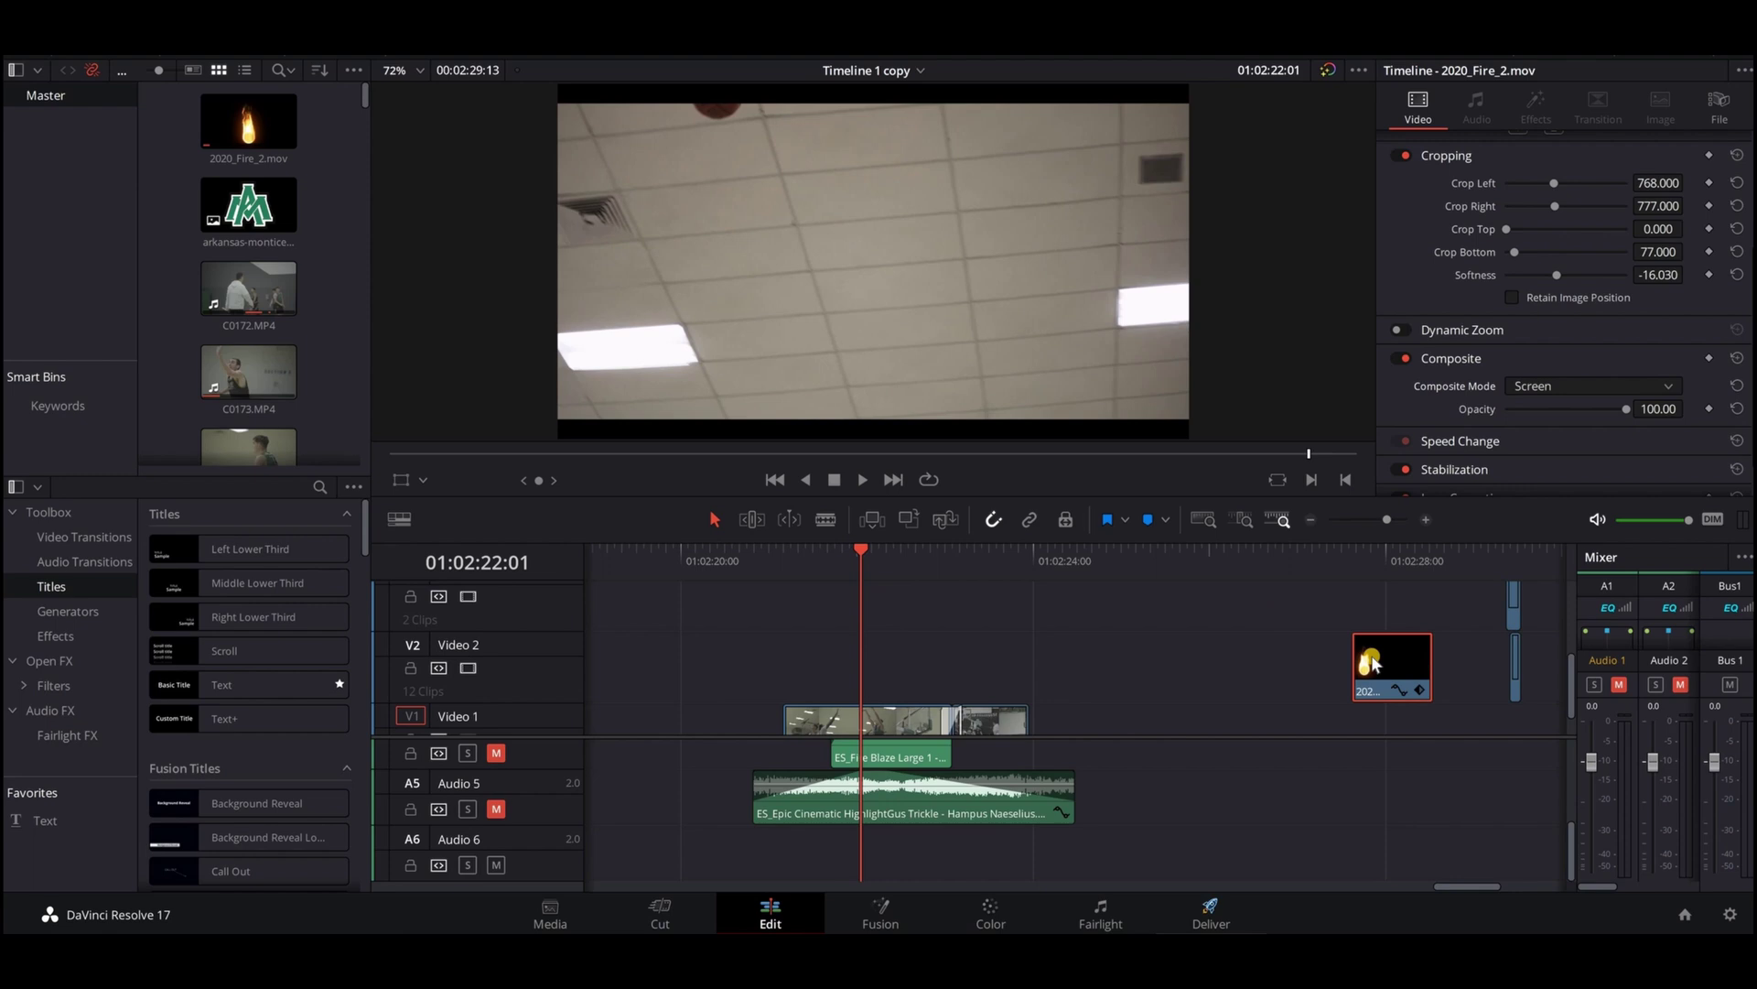
key(comma)
key(comma)
key(comma)
key(comma)
key(comma)
drag(1001, 646, 897, 656)
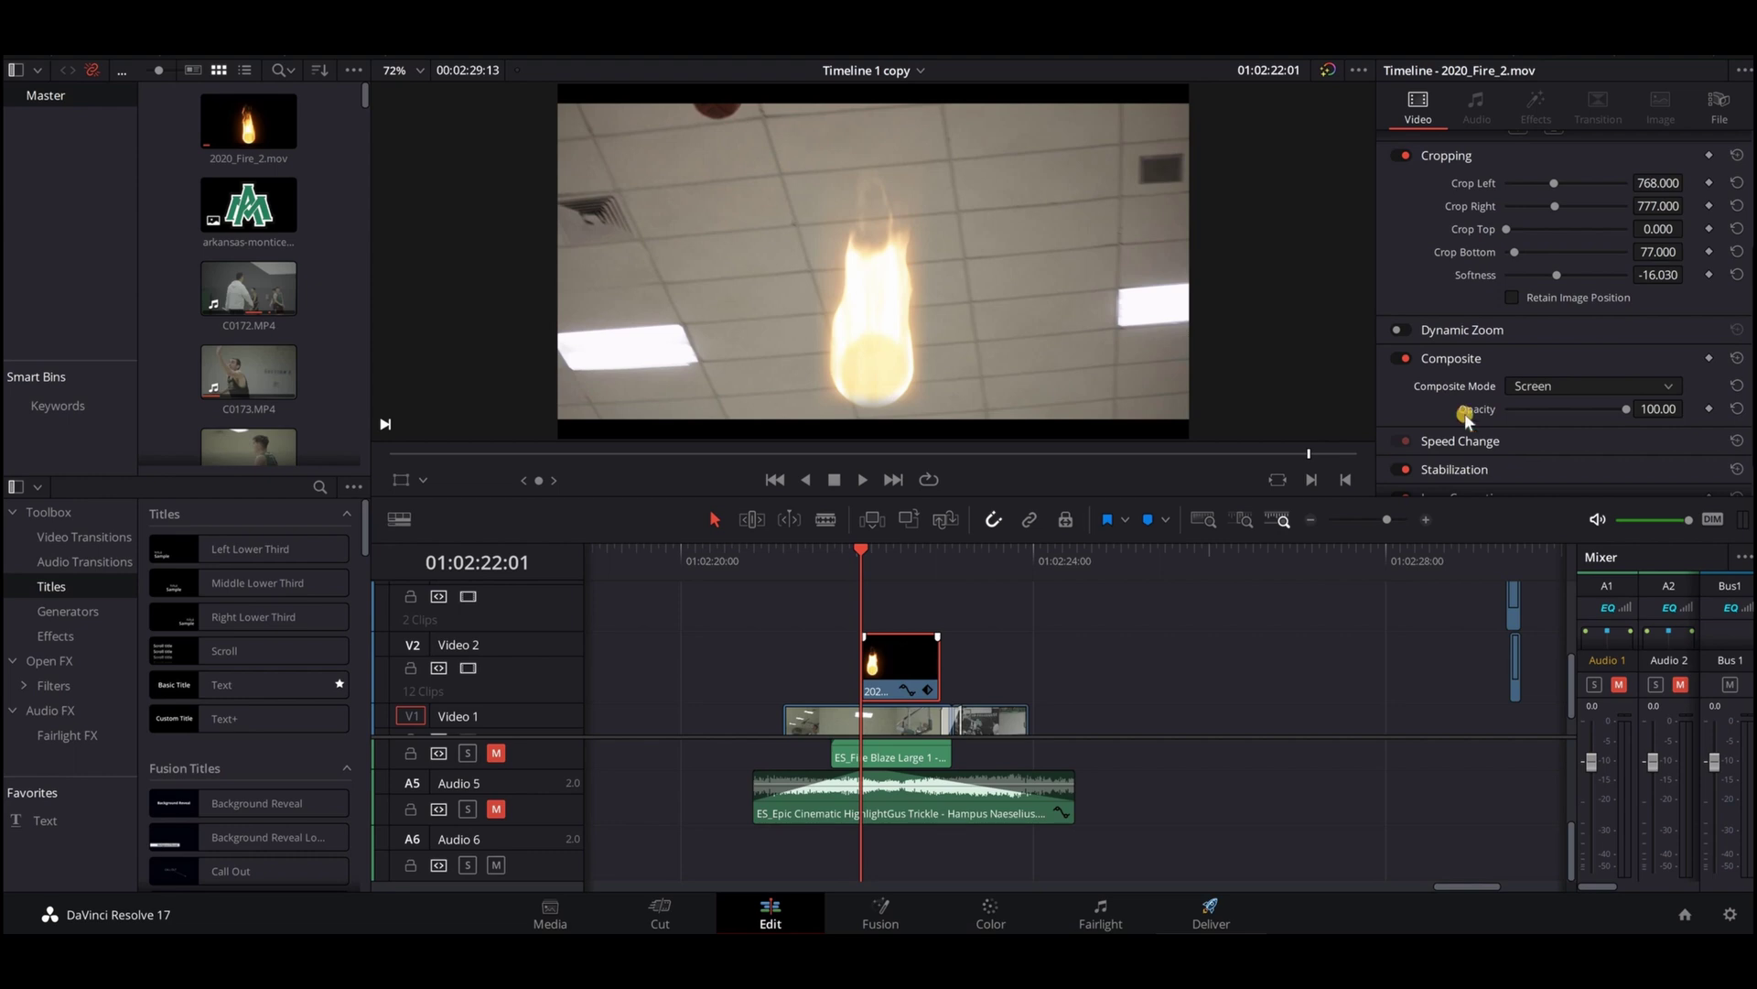
scroll(1502, 364, up, 4)
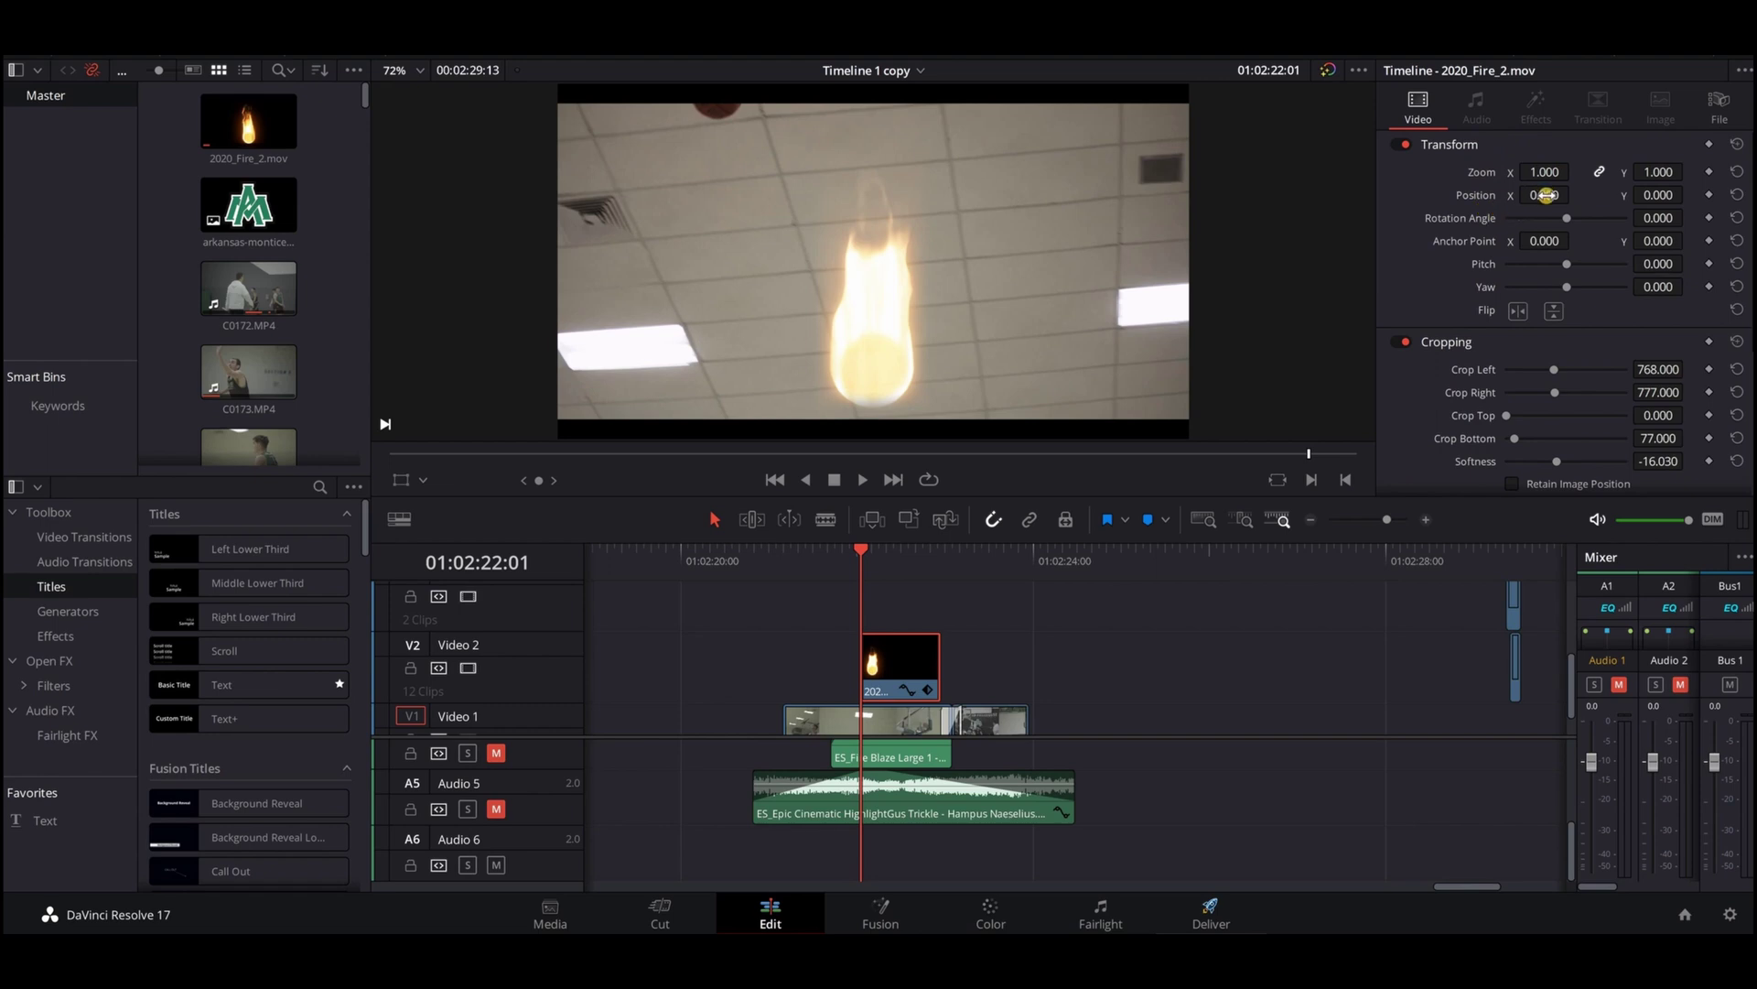
Step: Set the fireball's Position X to -463, Y to 842 and Rotation Angle to 2.750
drag(1547, 195, 1131, 174)
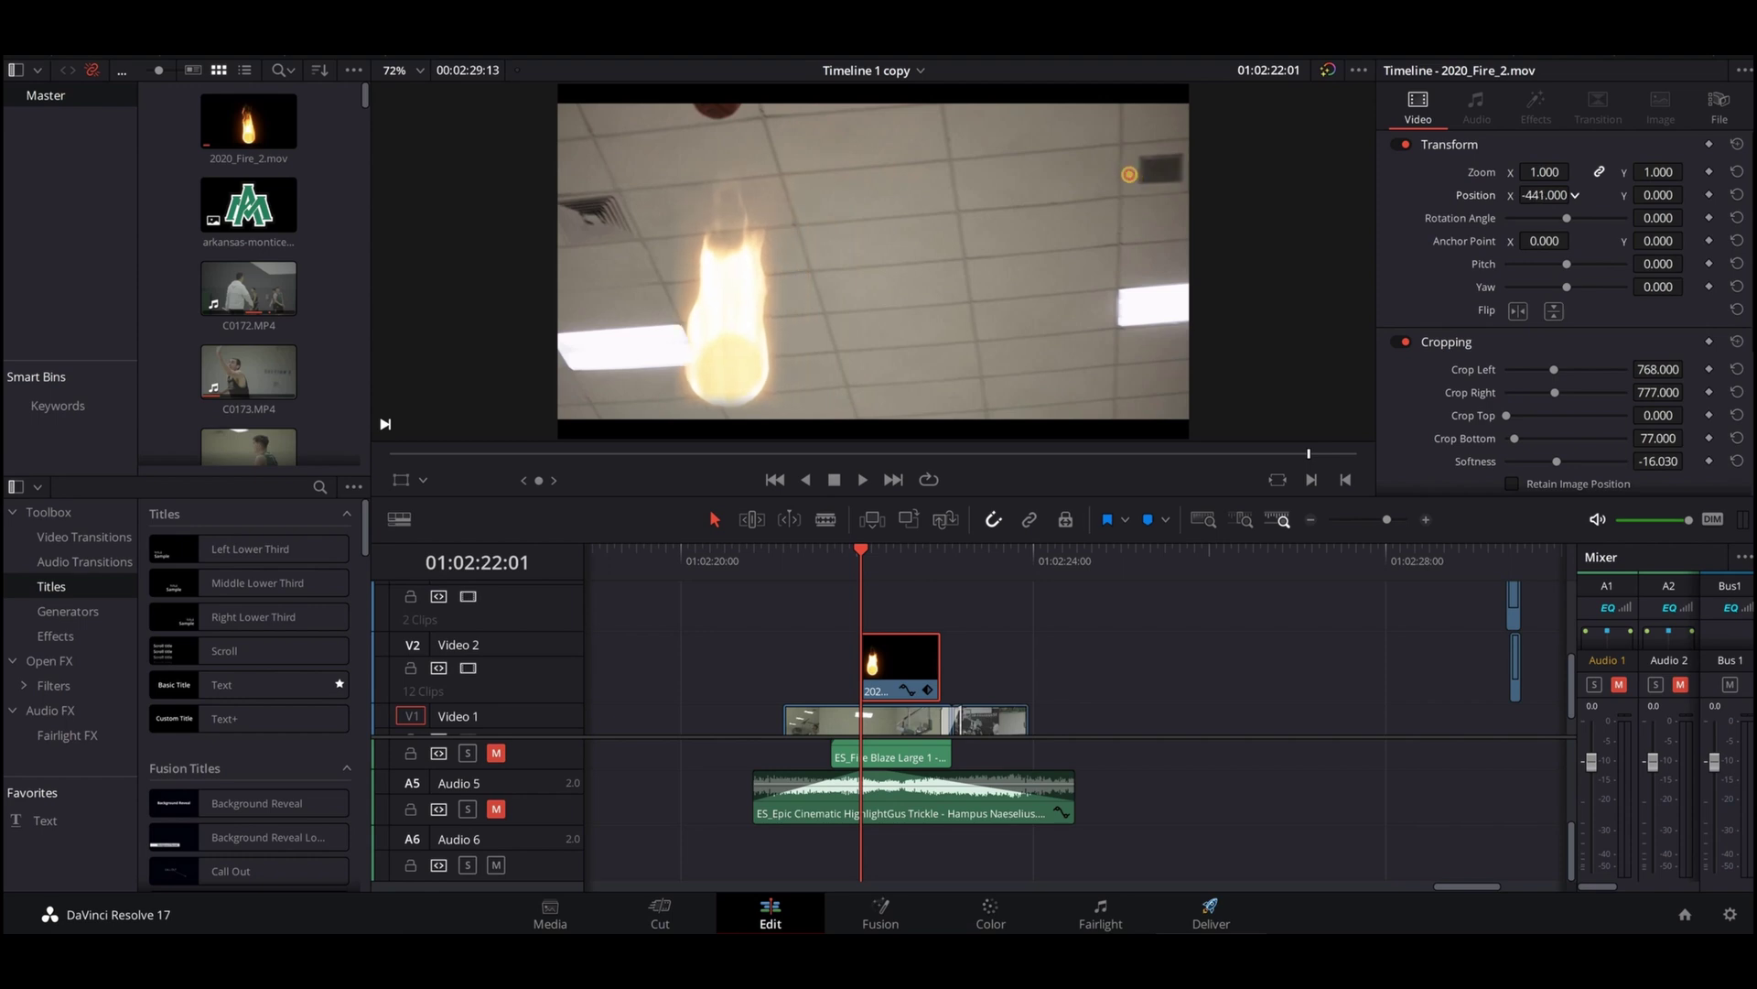
drag(900, 480, 1525, 195)
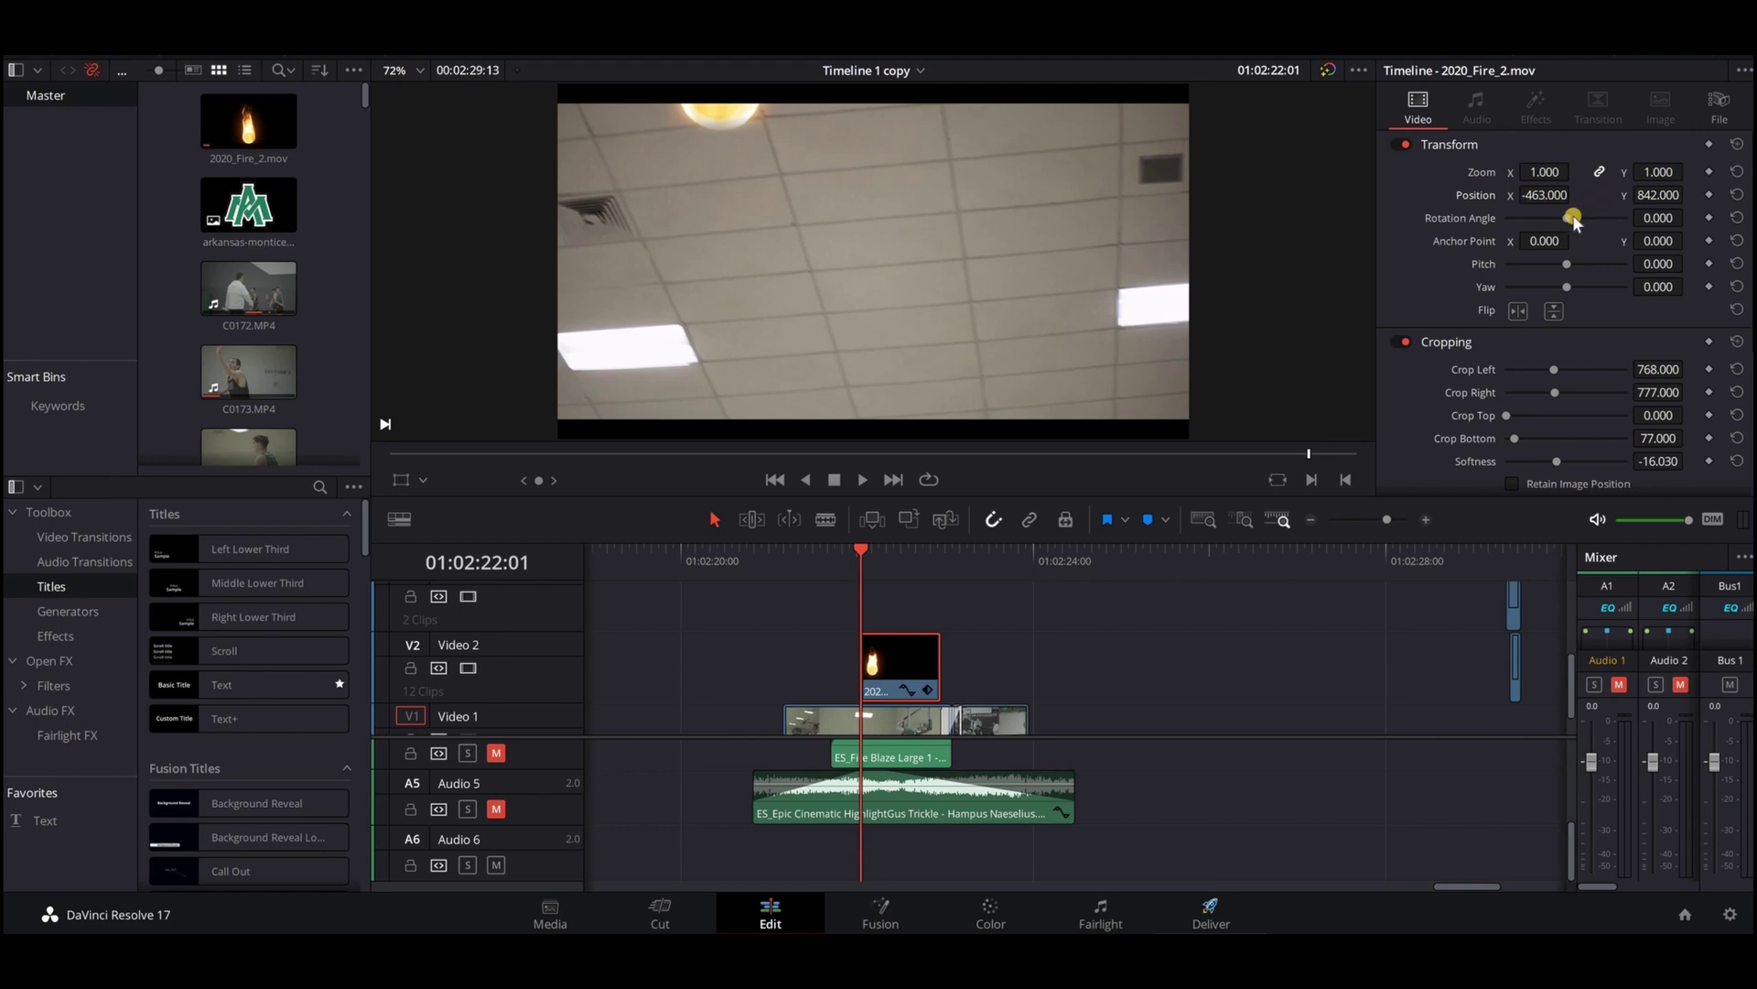
drag(1569, 219, 1568, 223)
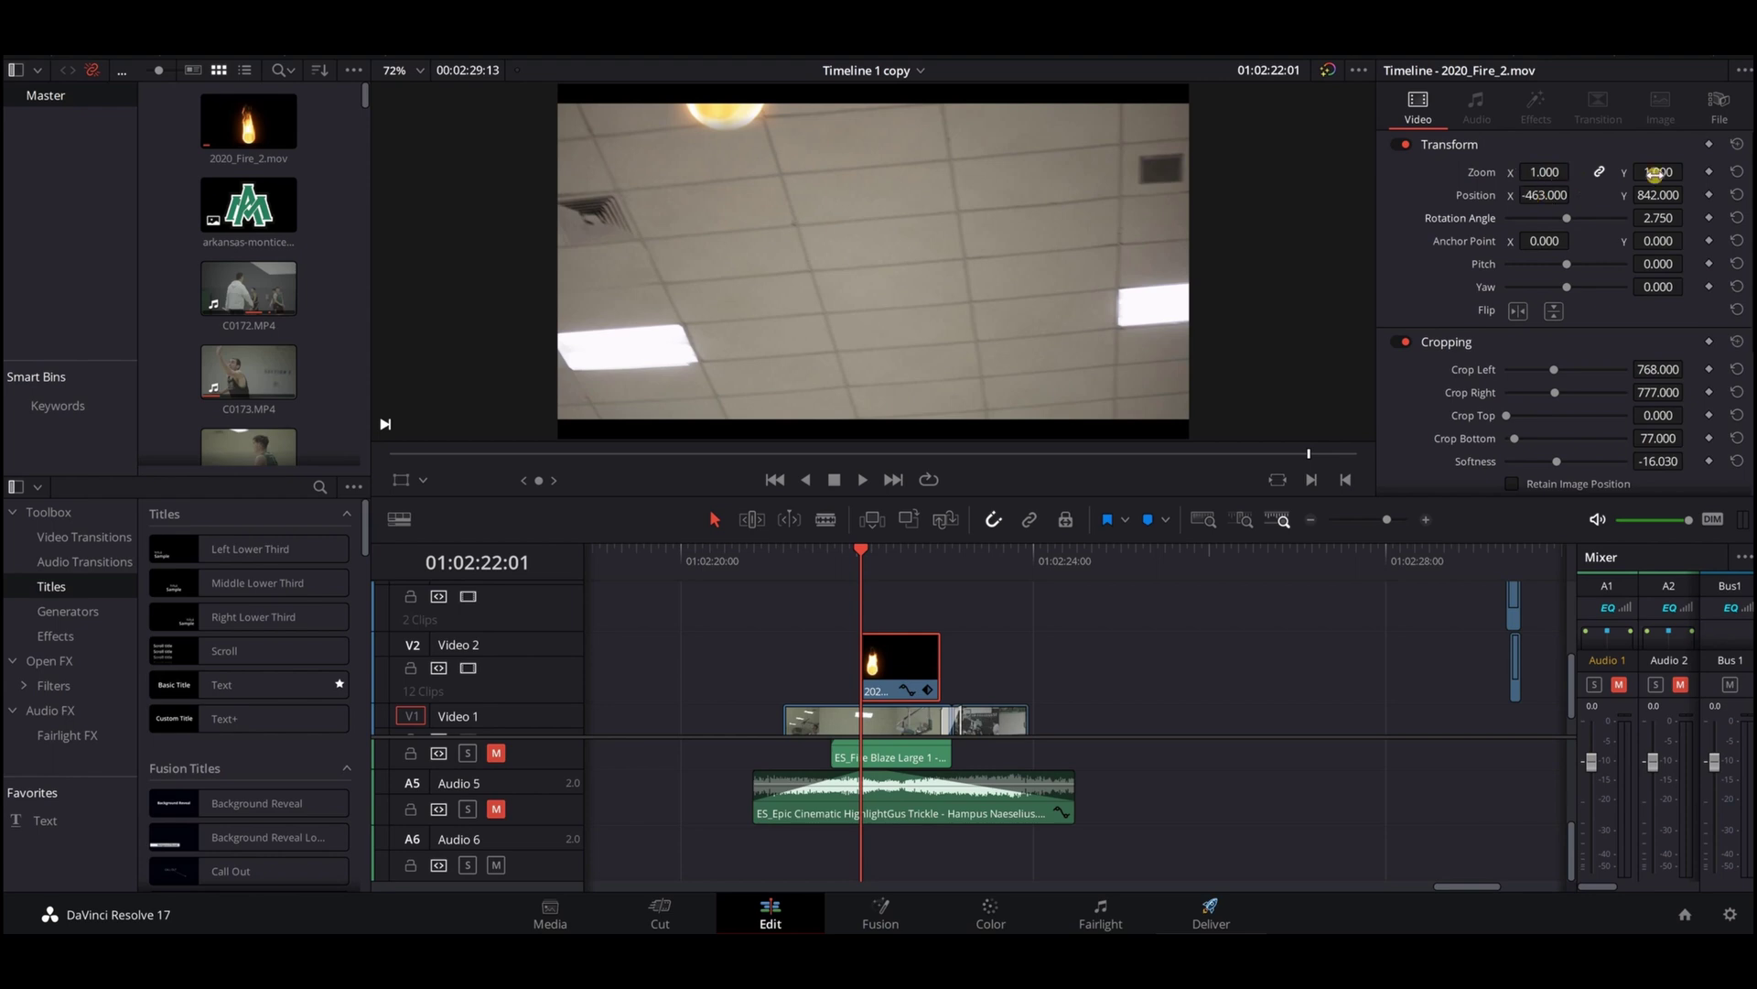
Step: Add starting keyframes for the fireball's Zoom, Position and Rotation
click(1708, 172)
click(1708, 195)
click(1708, 220)
Step: Over the next two frames, lower and tilt the fireball to follow the ball
key(Right)
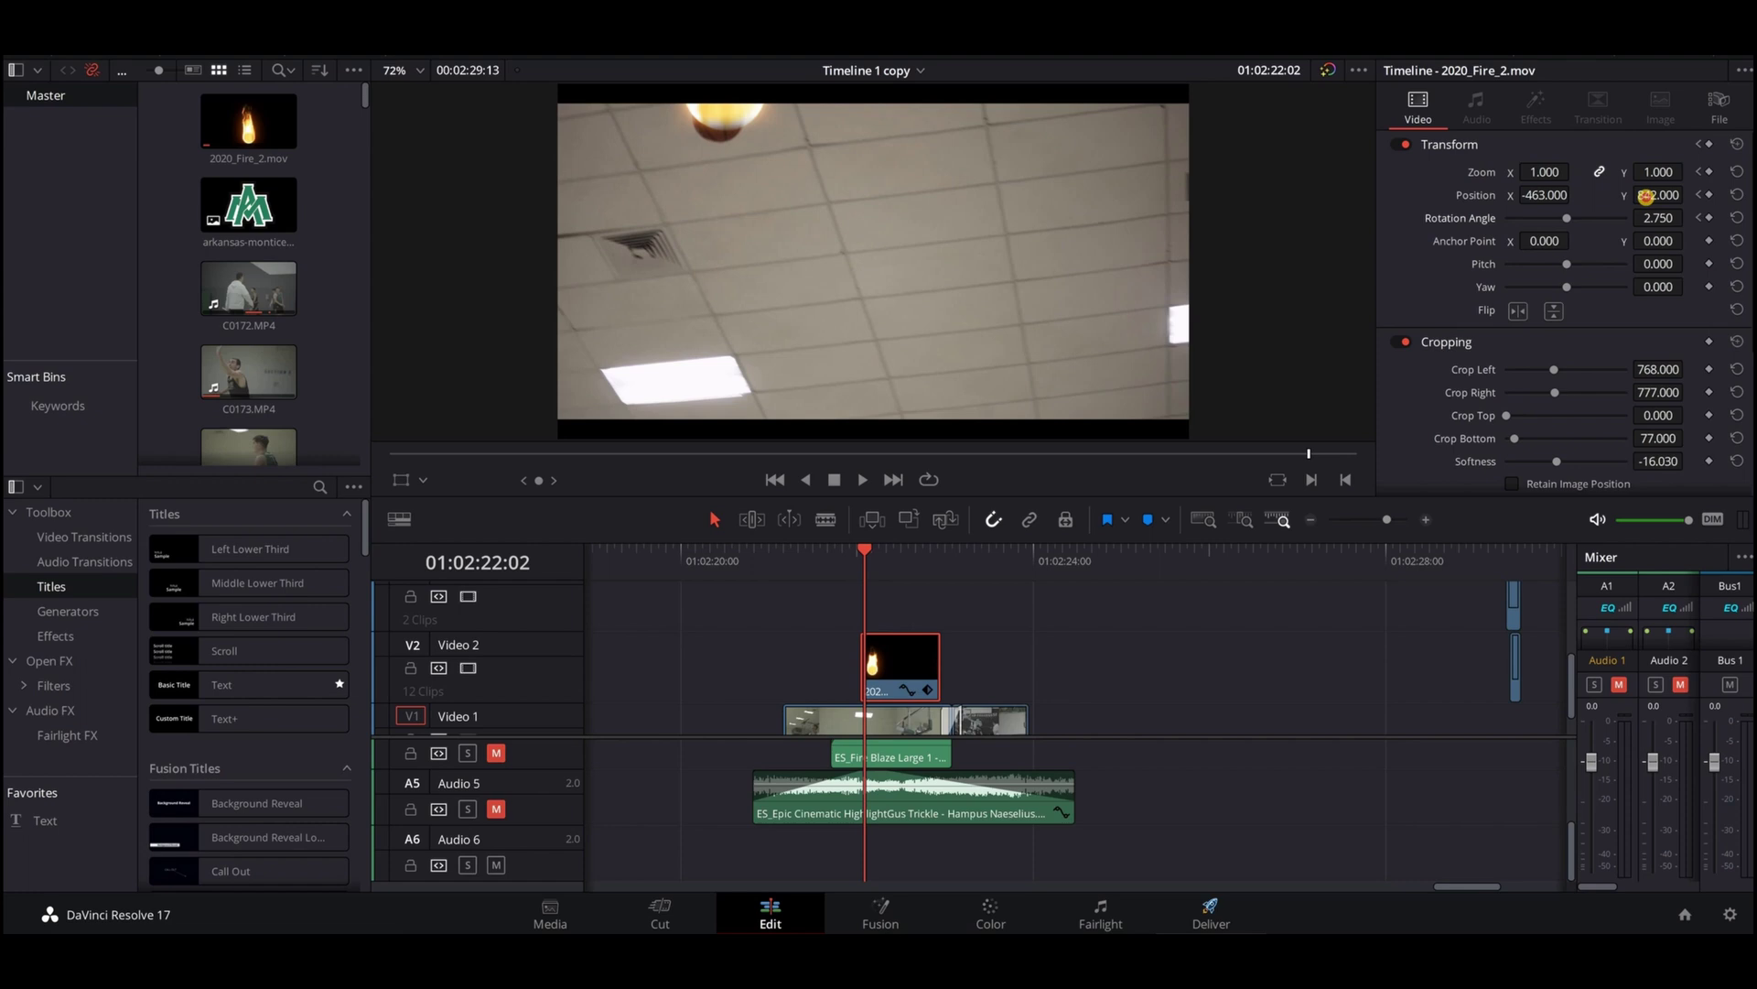
drag(1646, 196, 1524, 201)
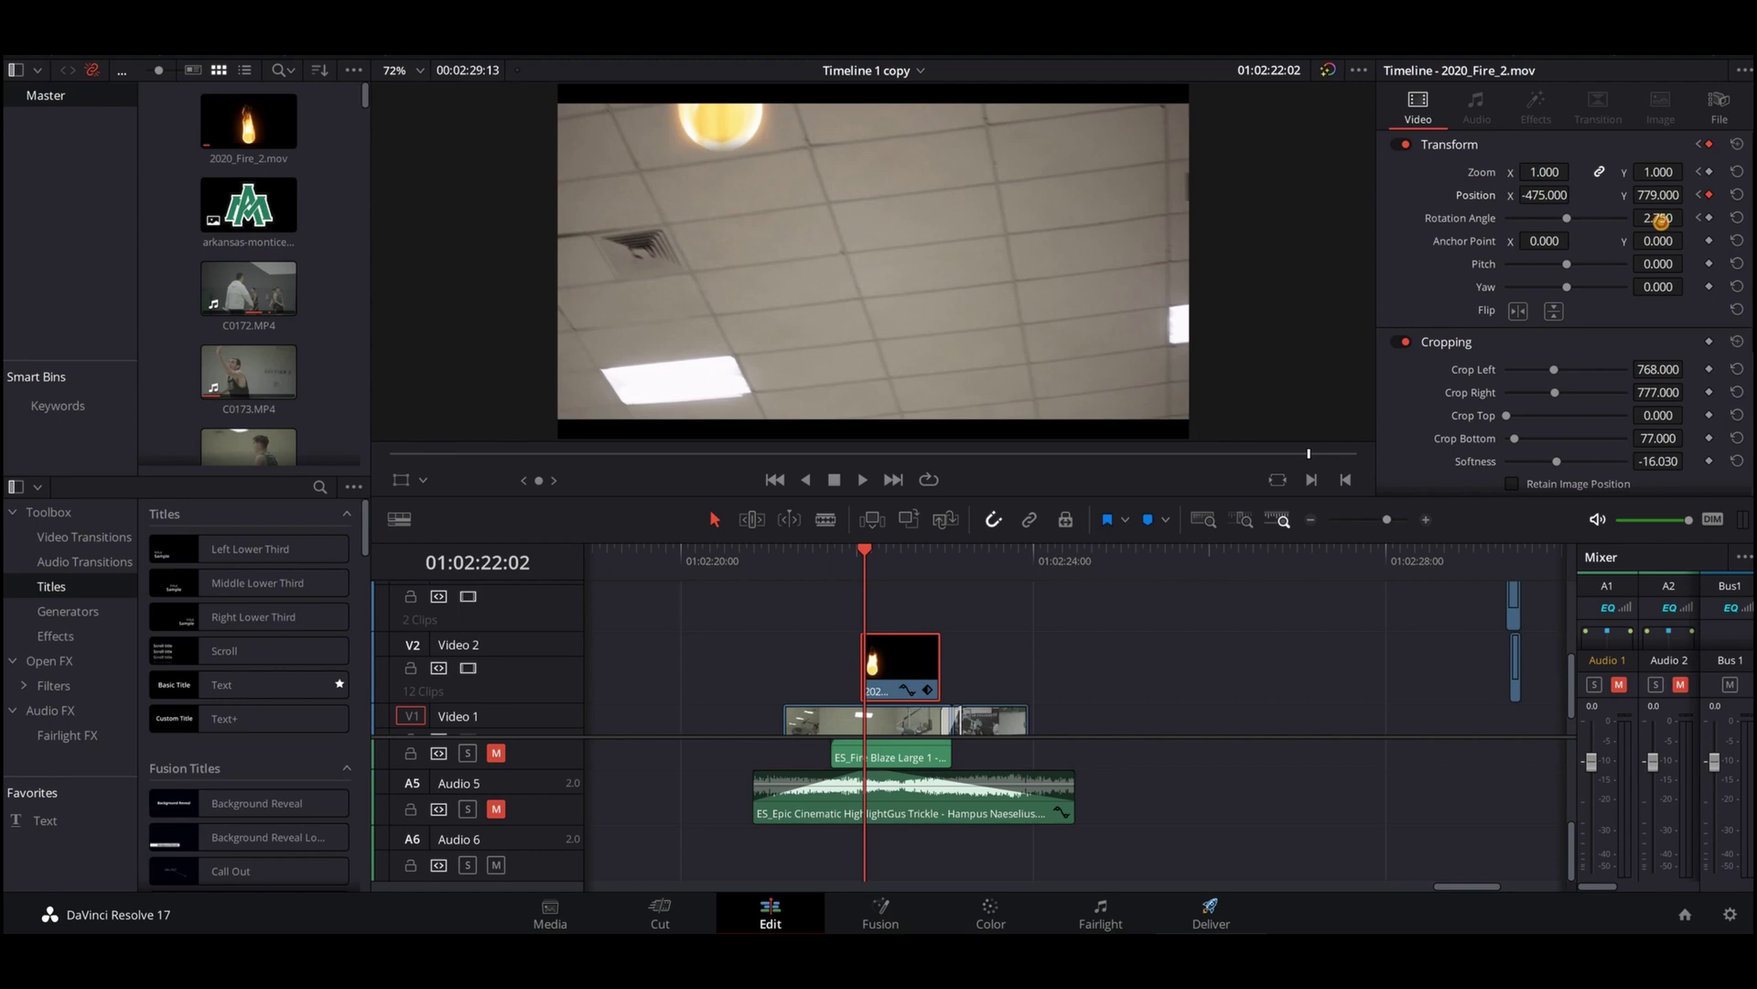
drag(1659, 221, 1654, 222)
key(Right)
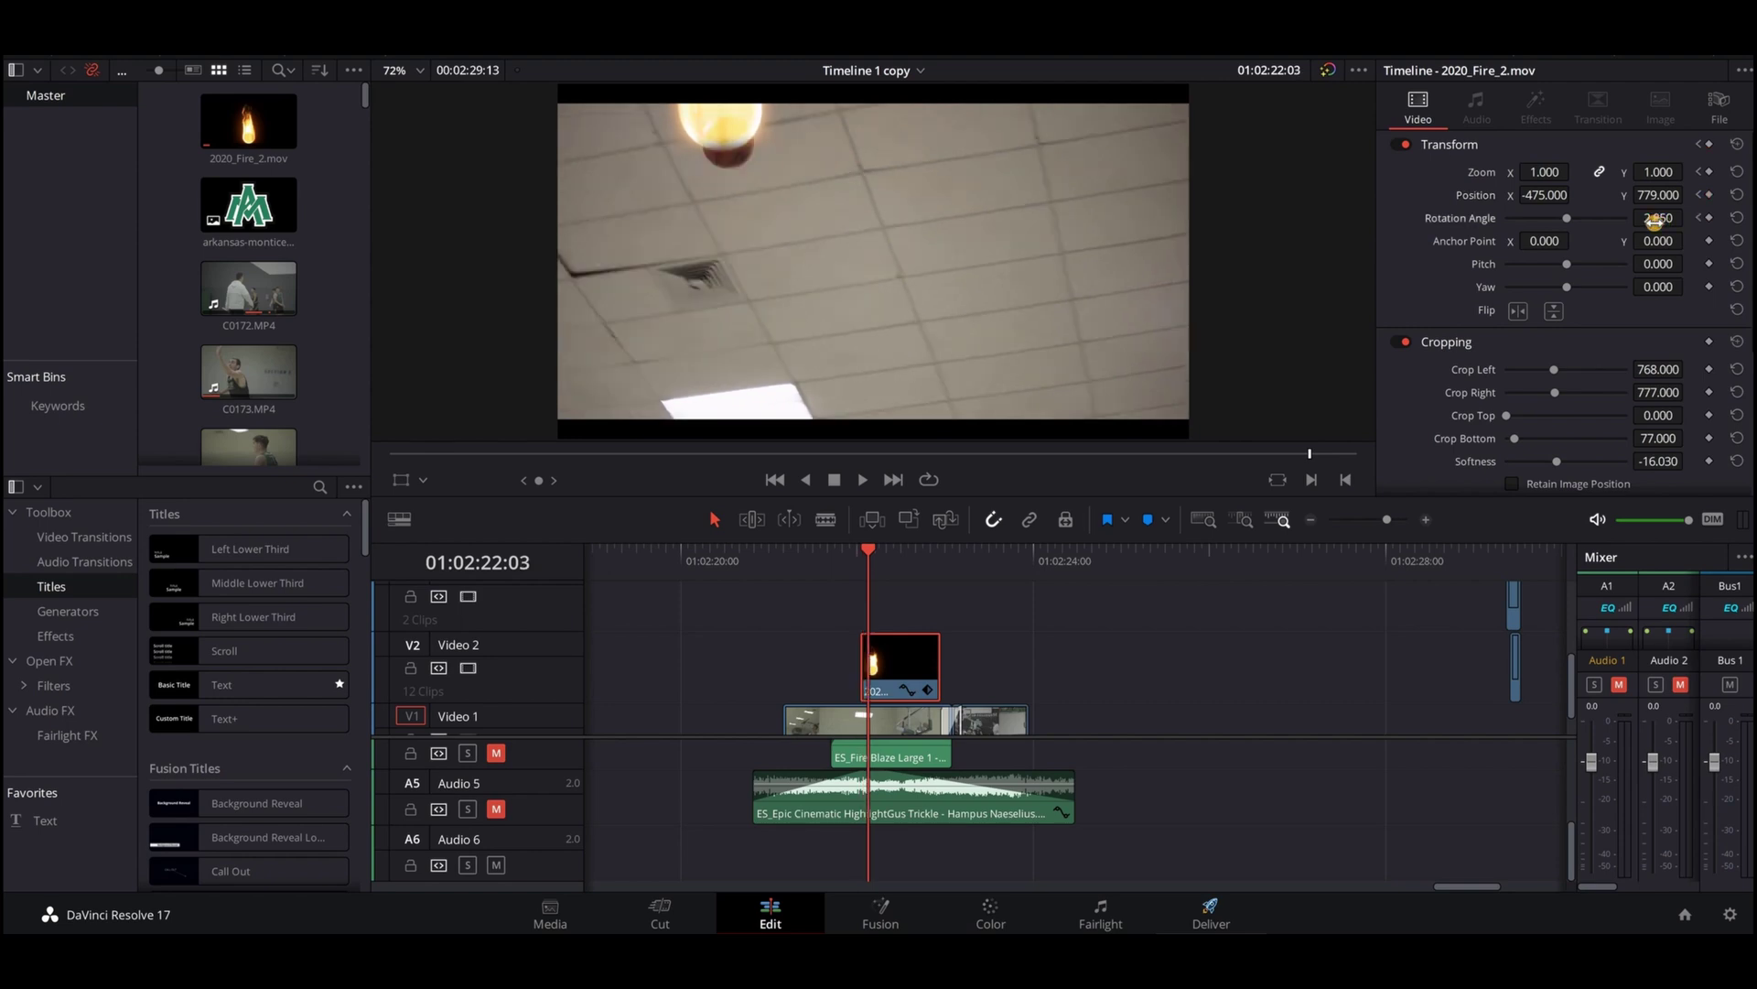
drag(1657, 198, 1538, 203)
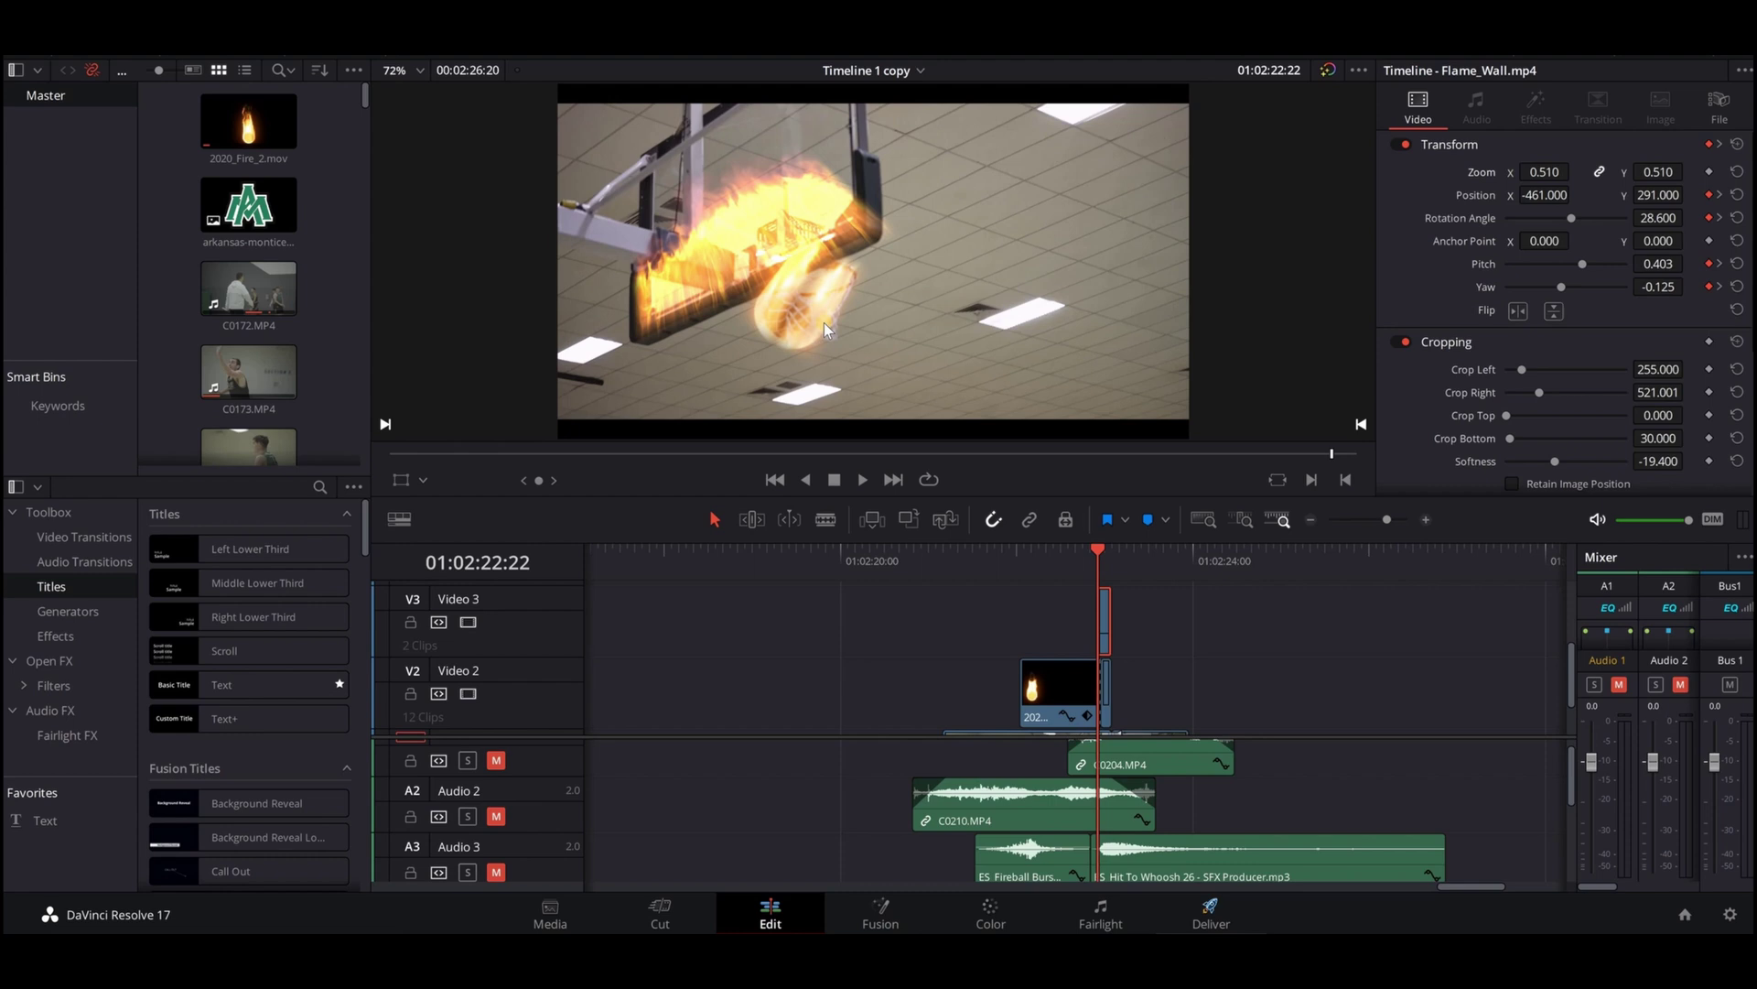
Step: Select the Flame_Wall.mp4 clip on V3 and adjust its transform fields in the Inspector
click(925, 431)
click(1481, 198)
click(1483, 216)
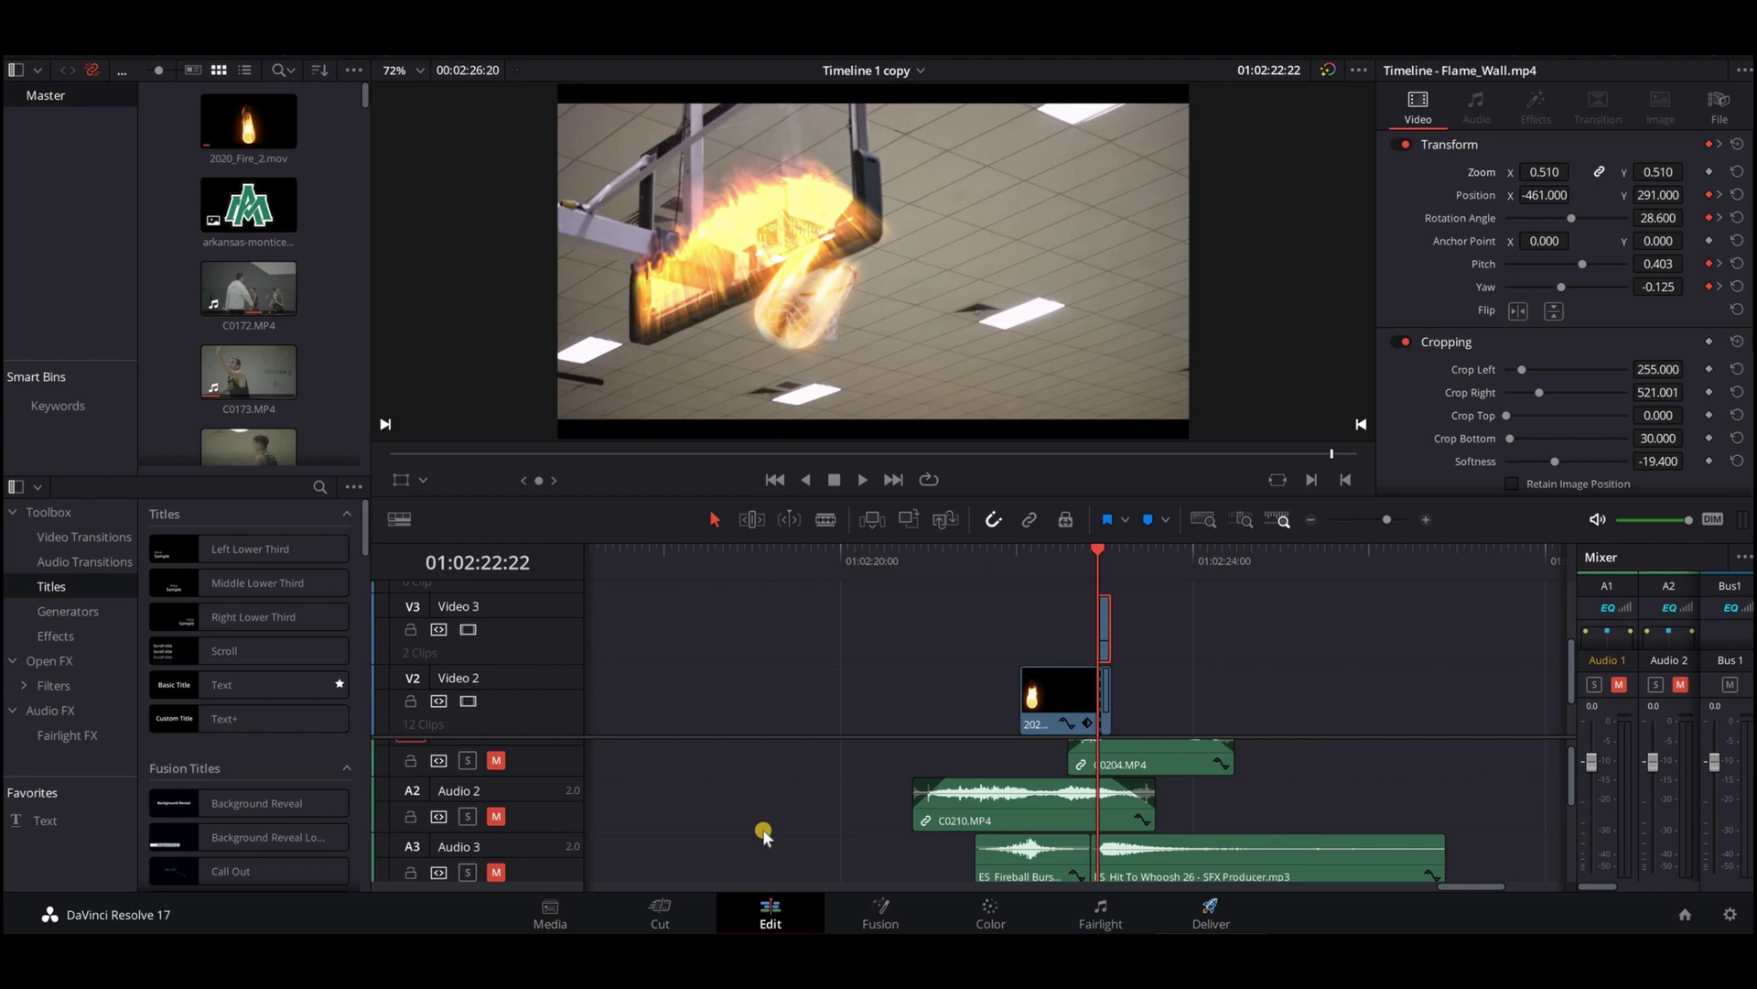
scroll(761, 827, down, 5)
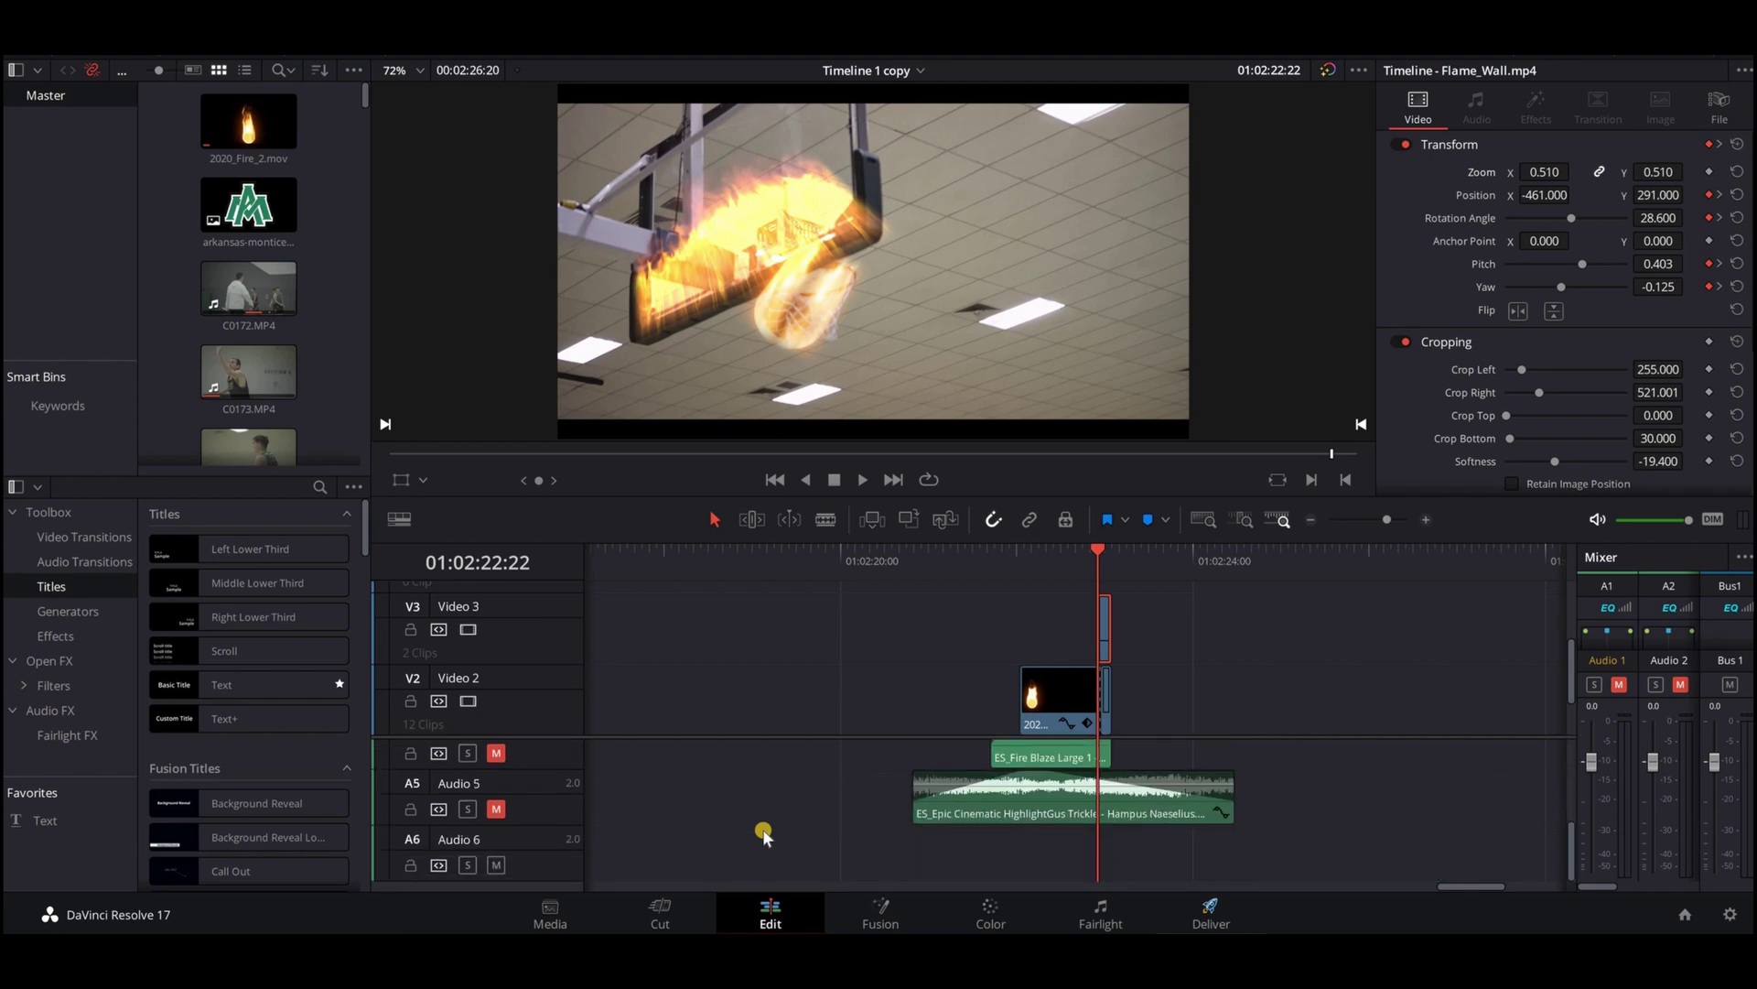
scroll(761, 828, up, 6)
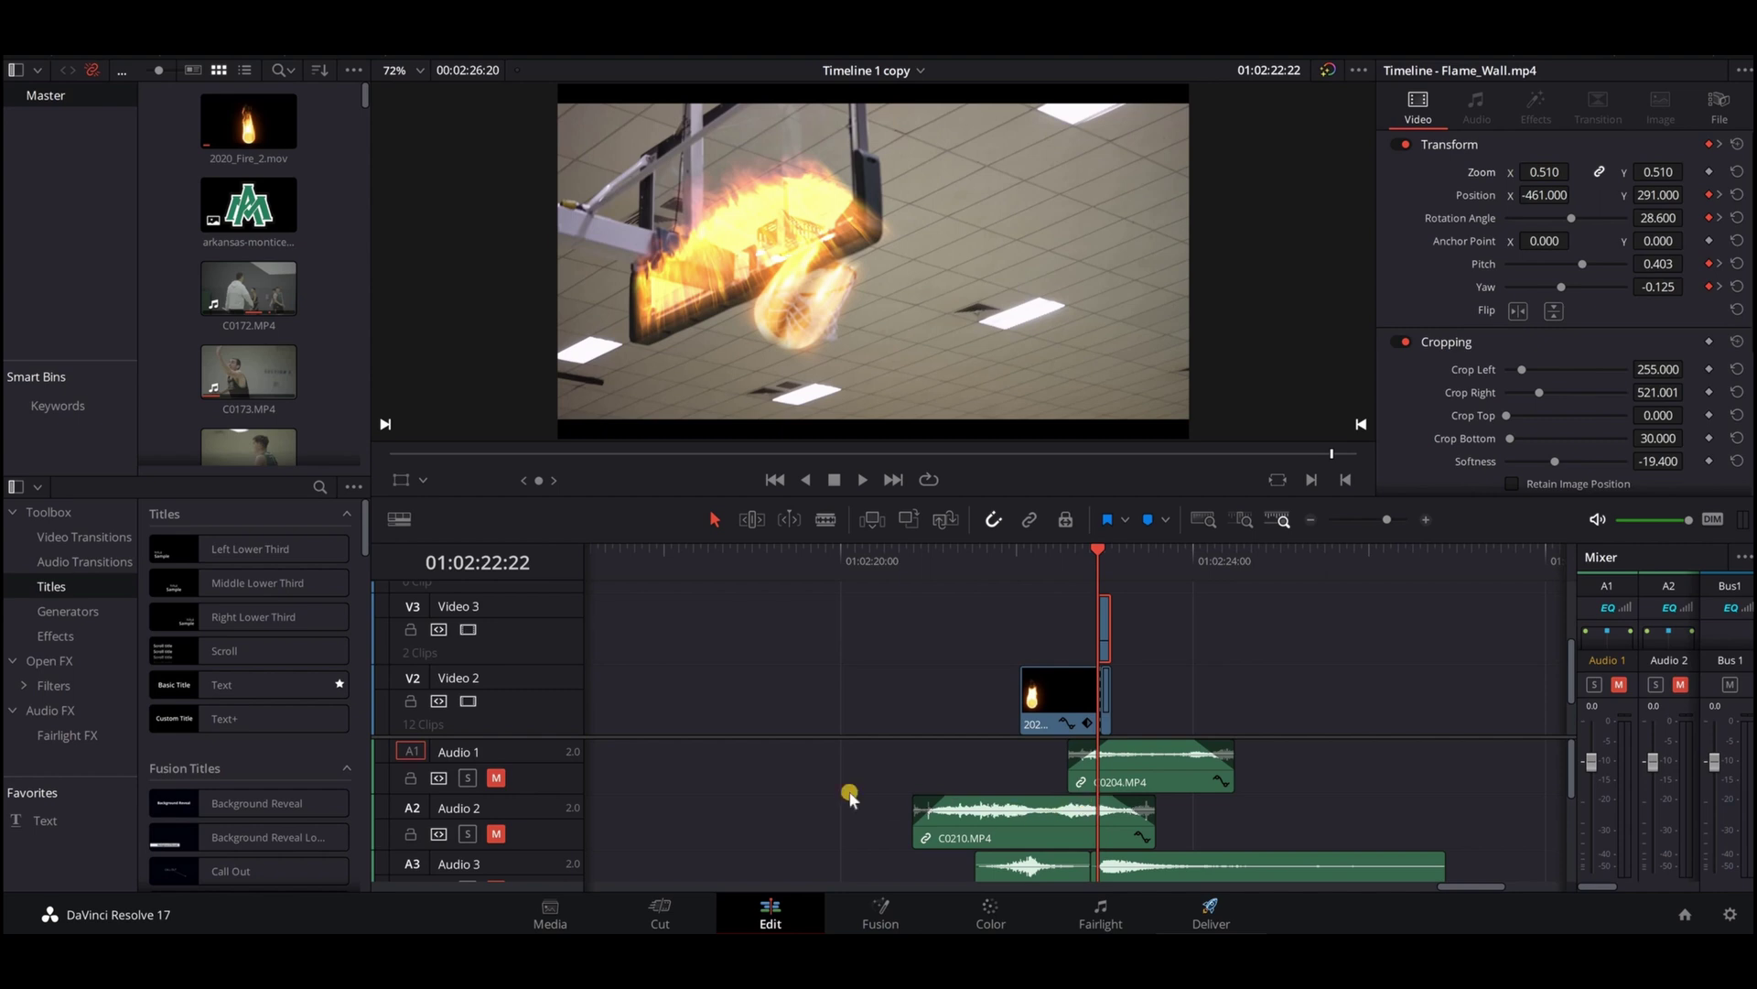
scroll(849, 794, down, 3)
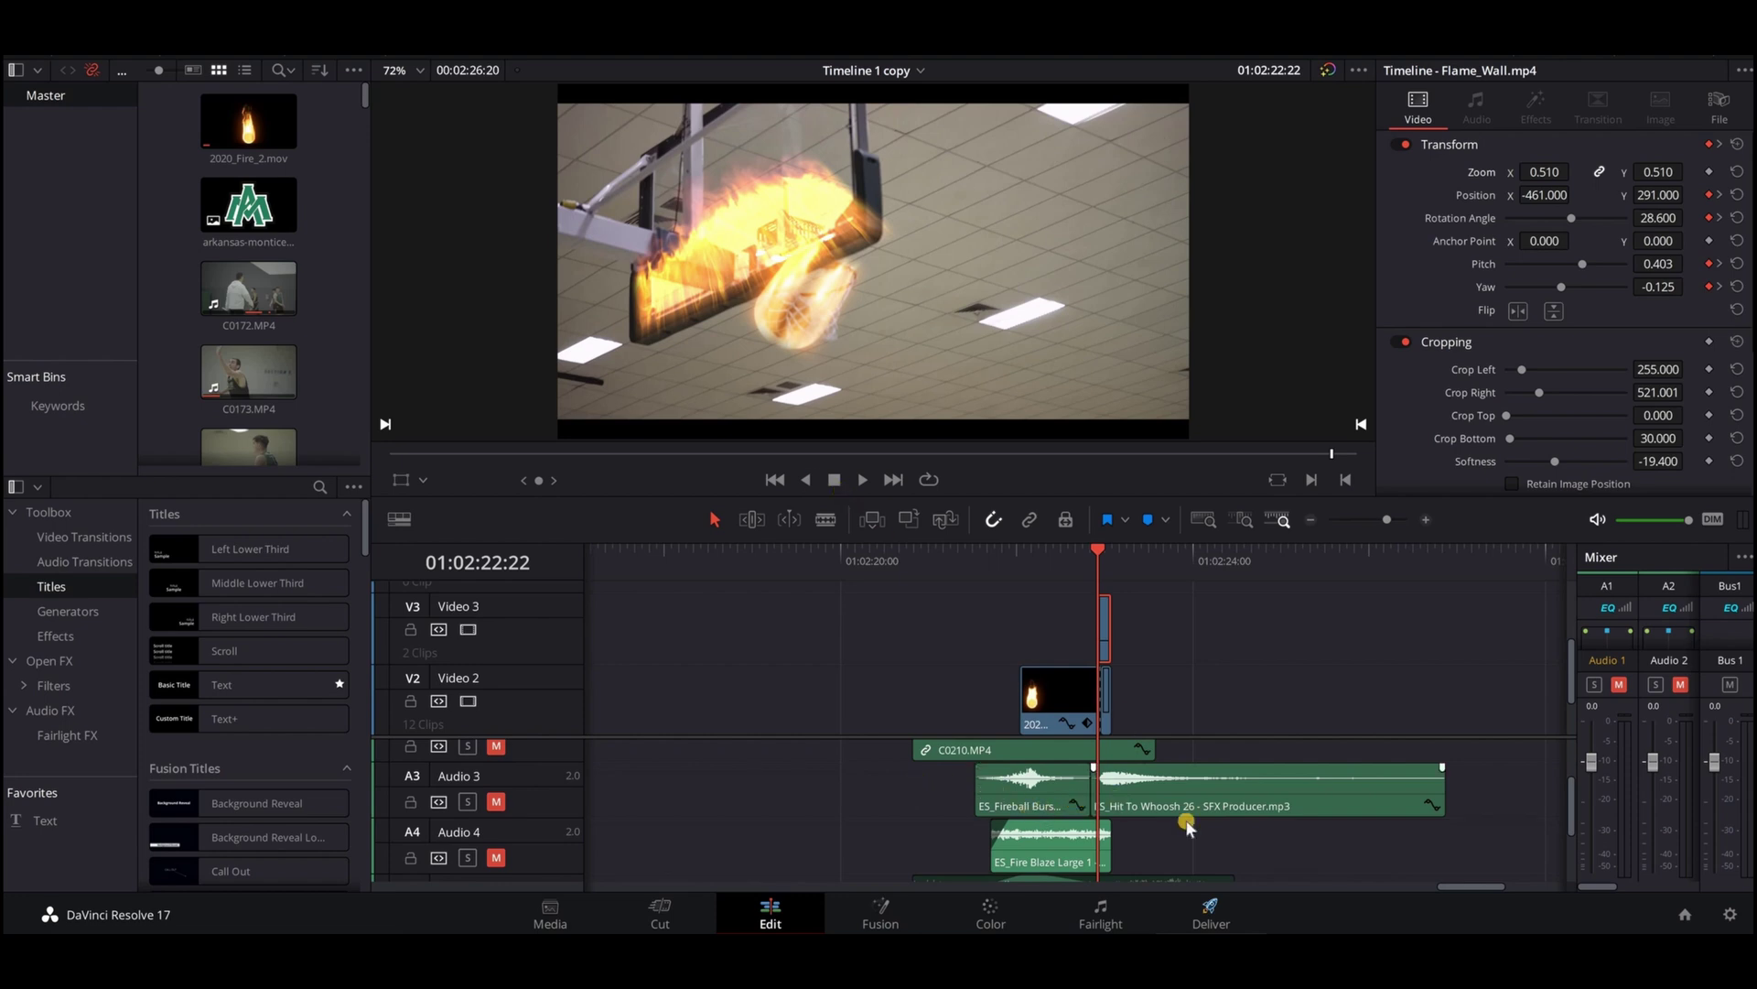
scroll(1080, 796, down, 2)
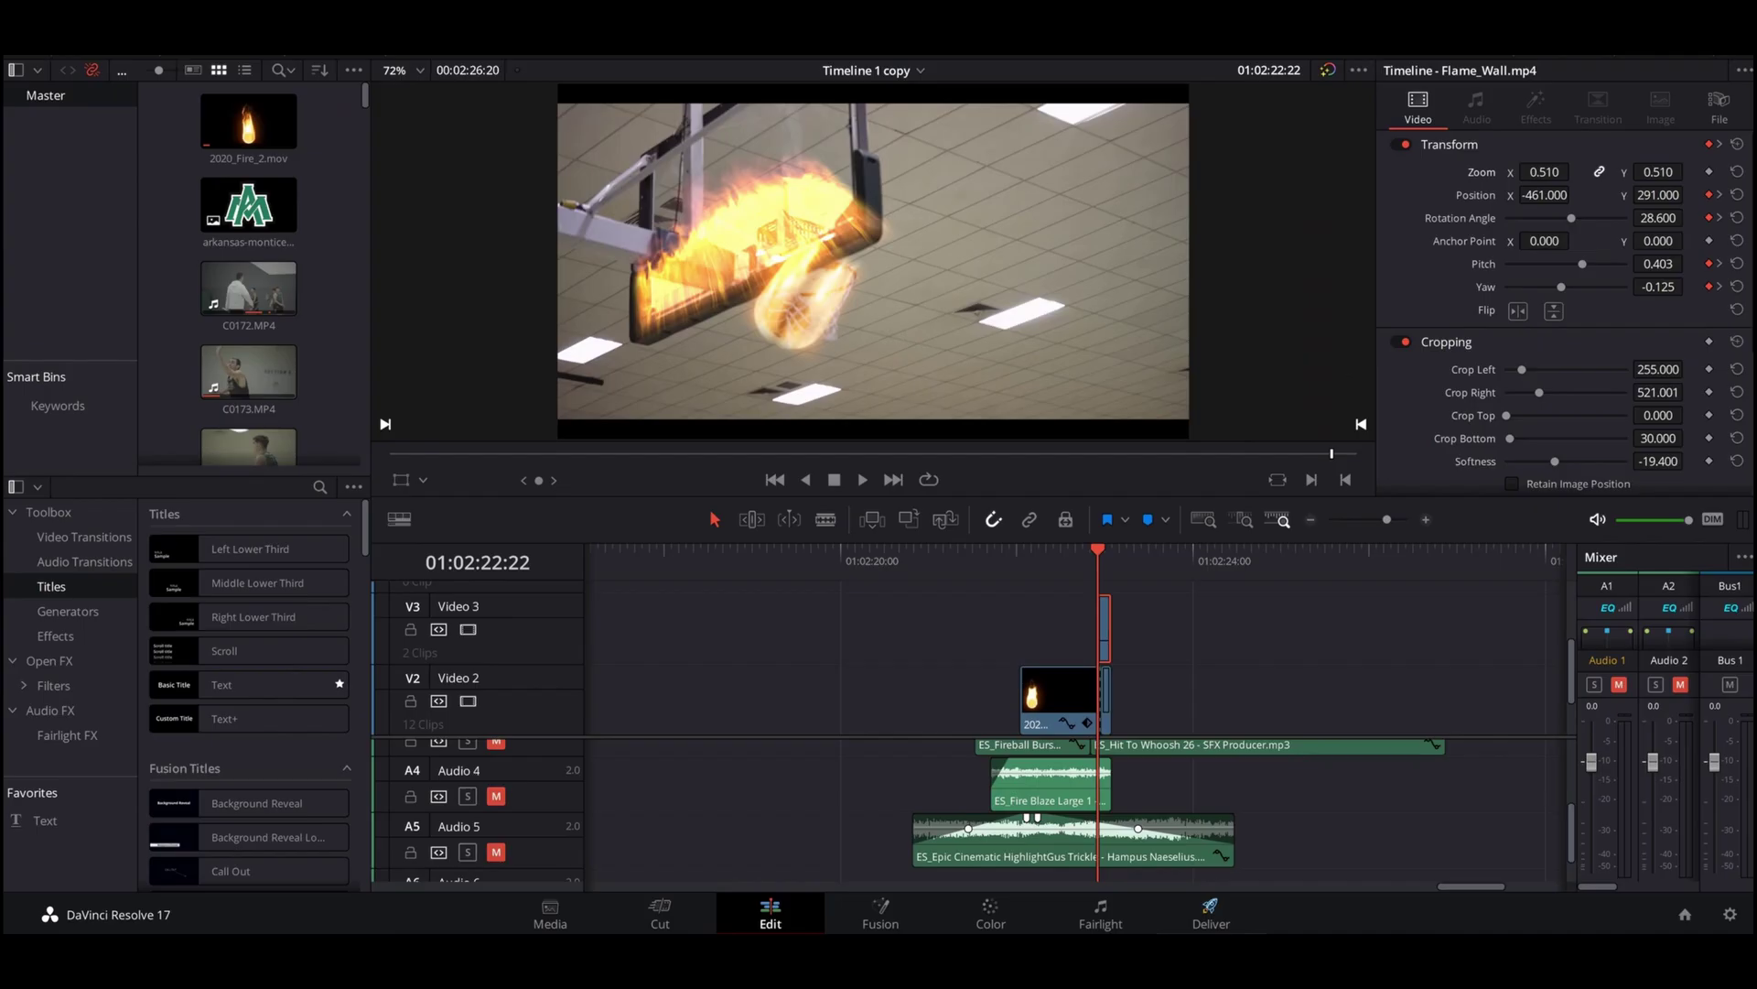
Step: Select the fireball clip and grade it on the Color page with the gallery hidden
click(1057, 682)
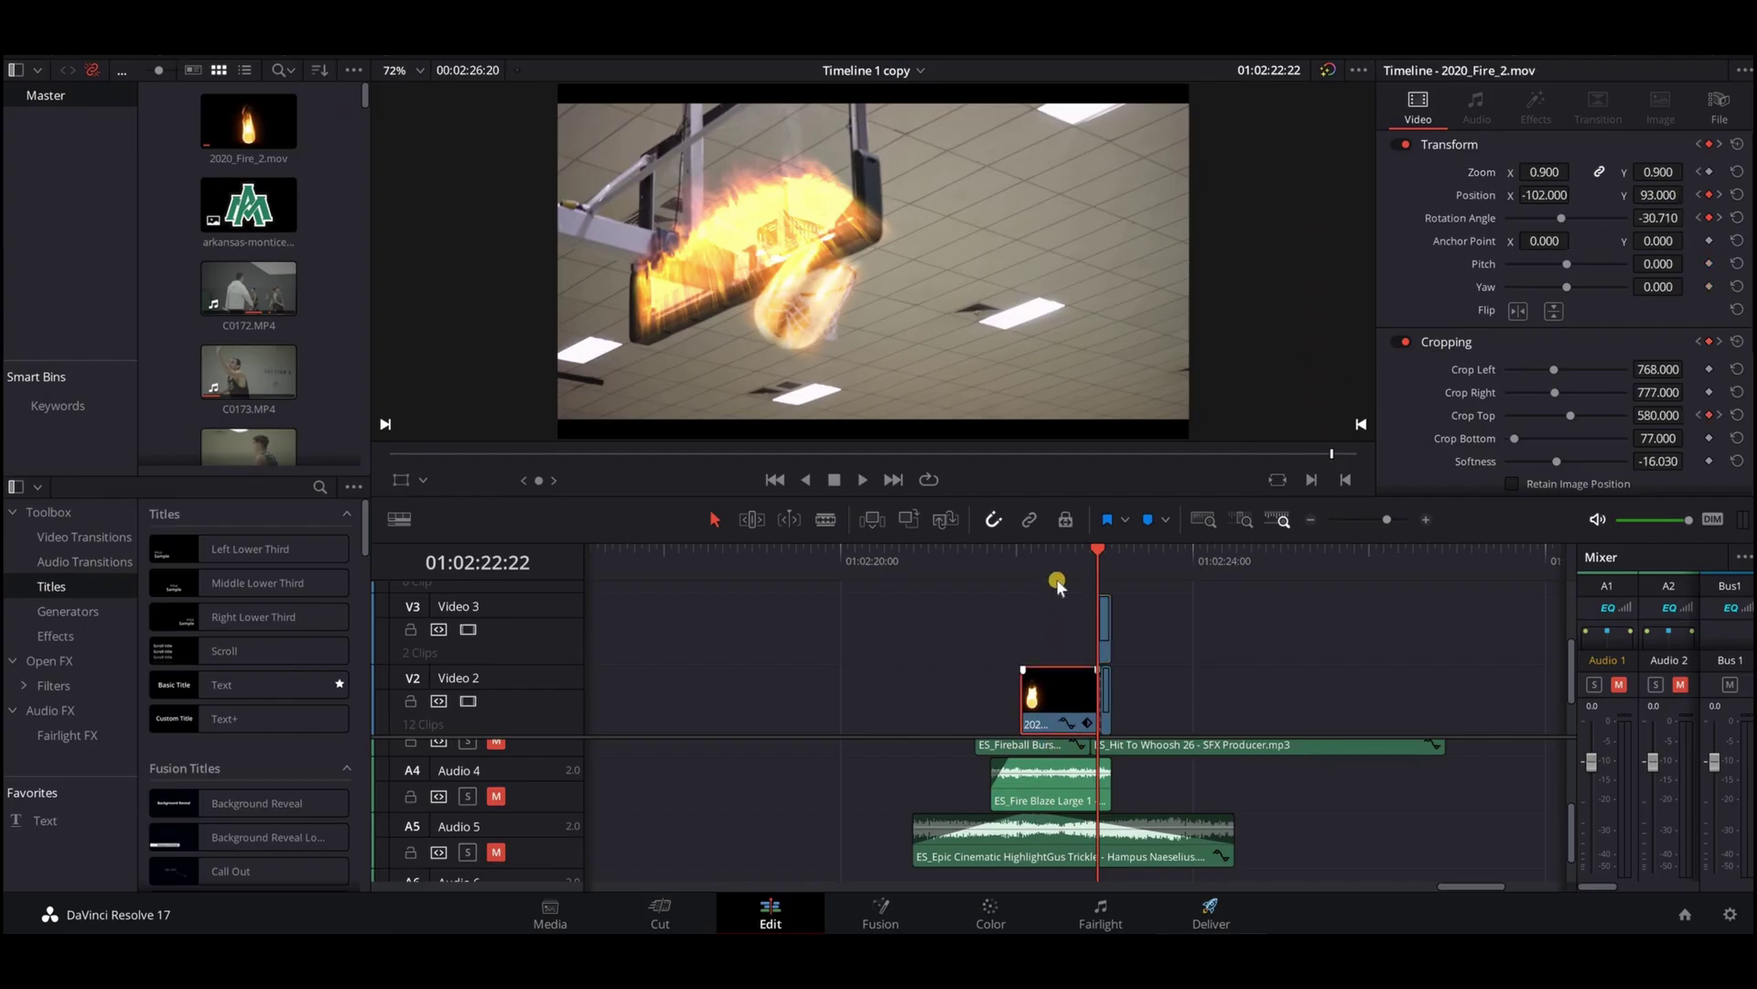
click(1064, 568)
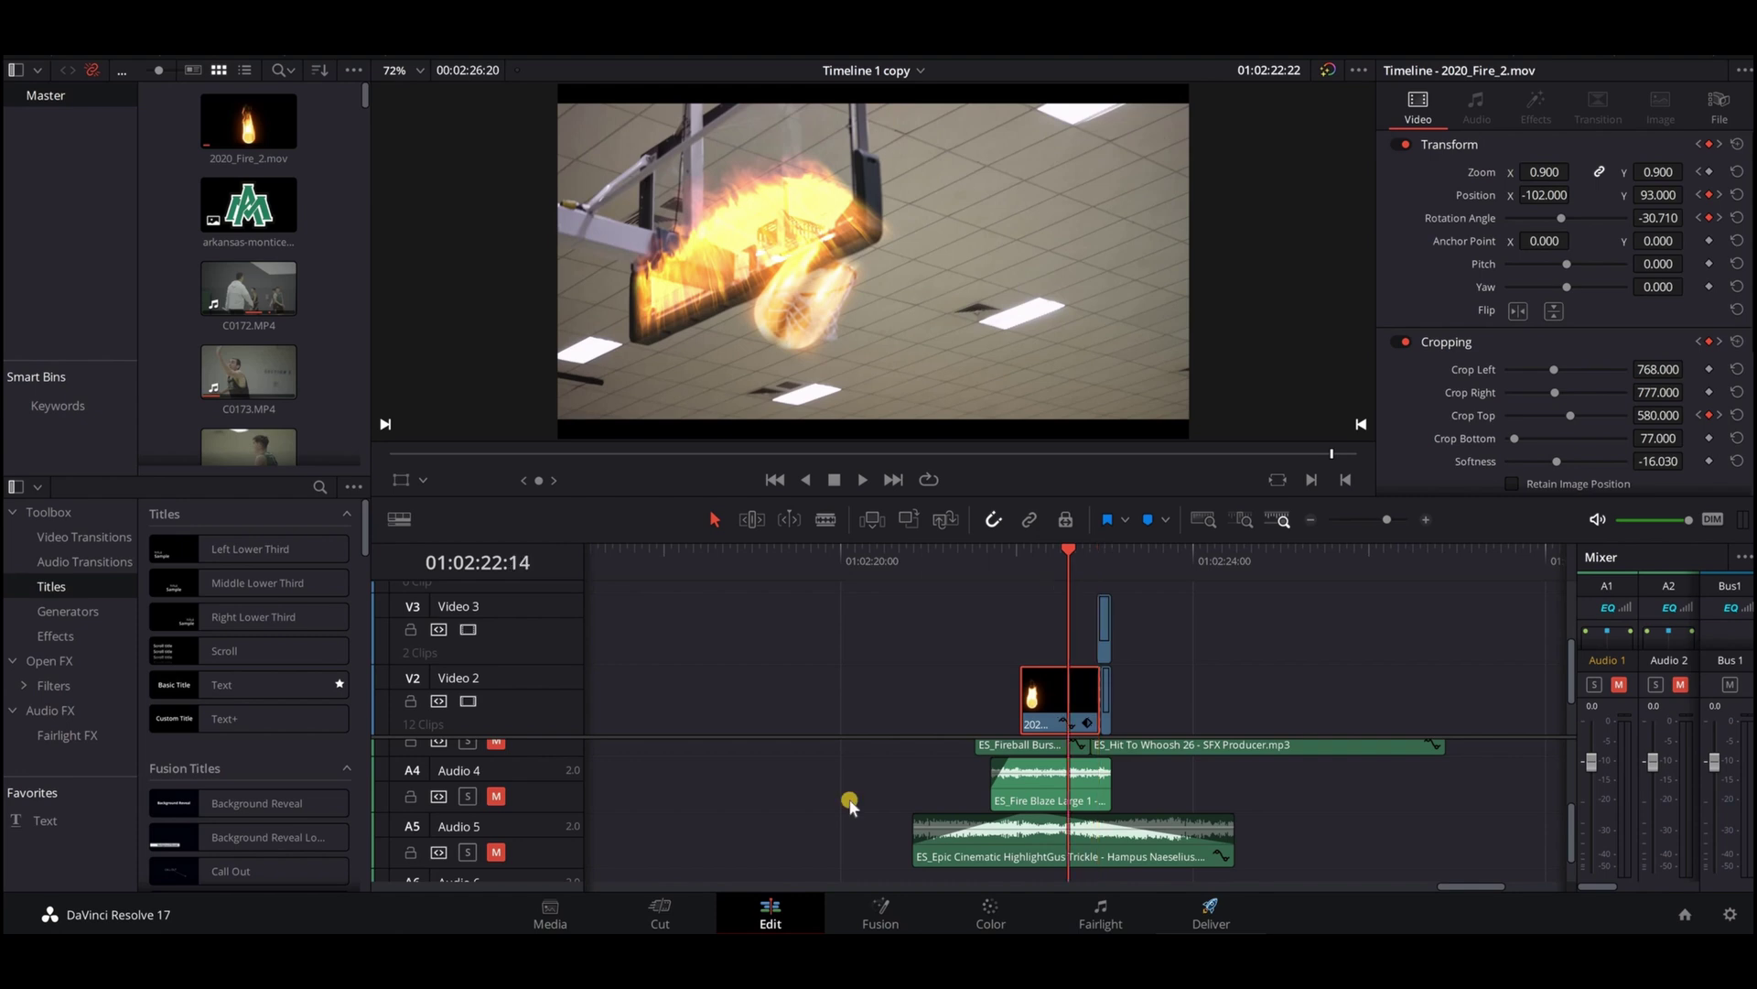
click(987, 906)
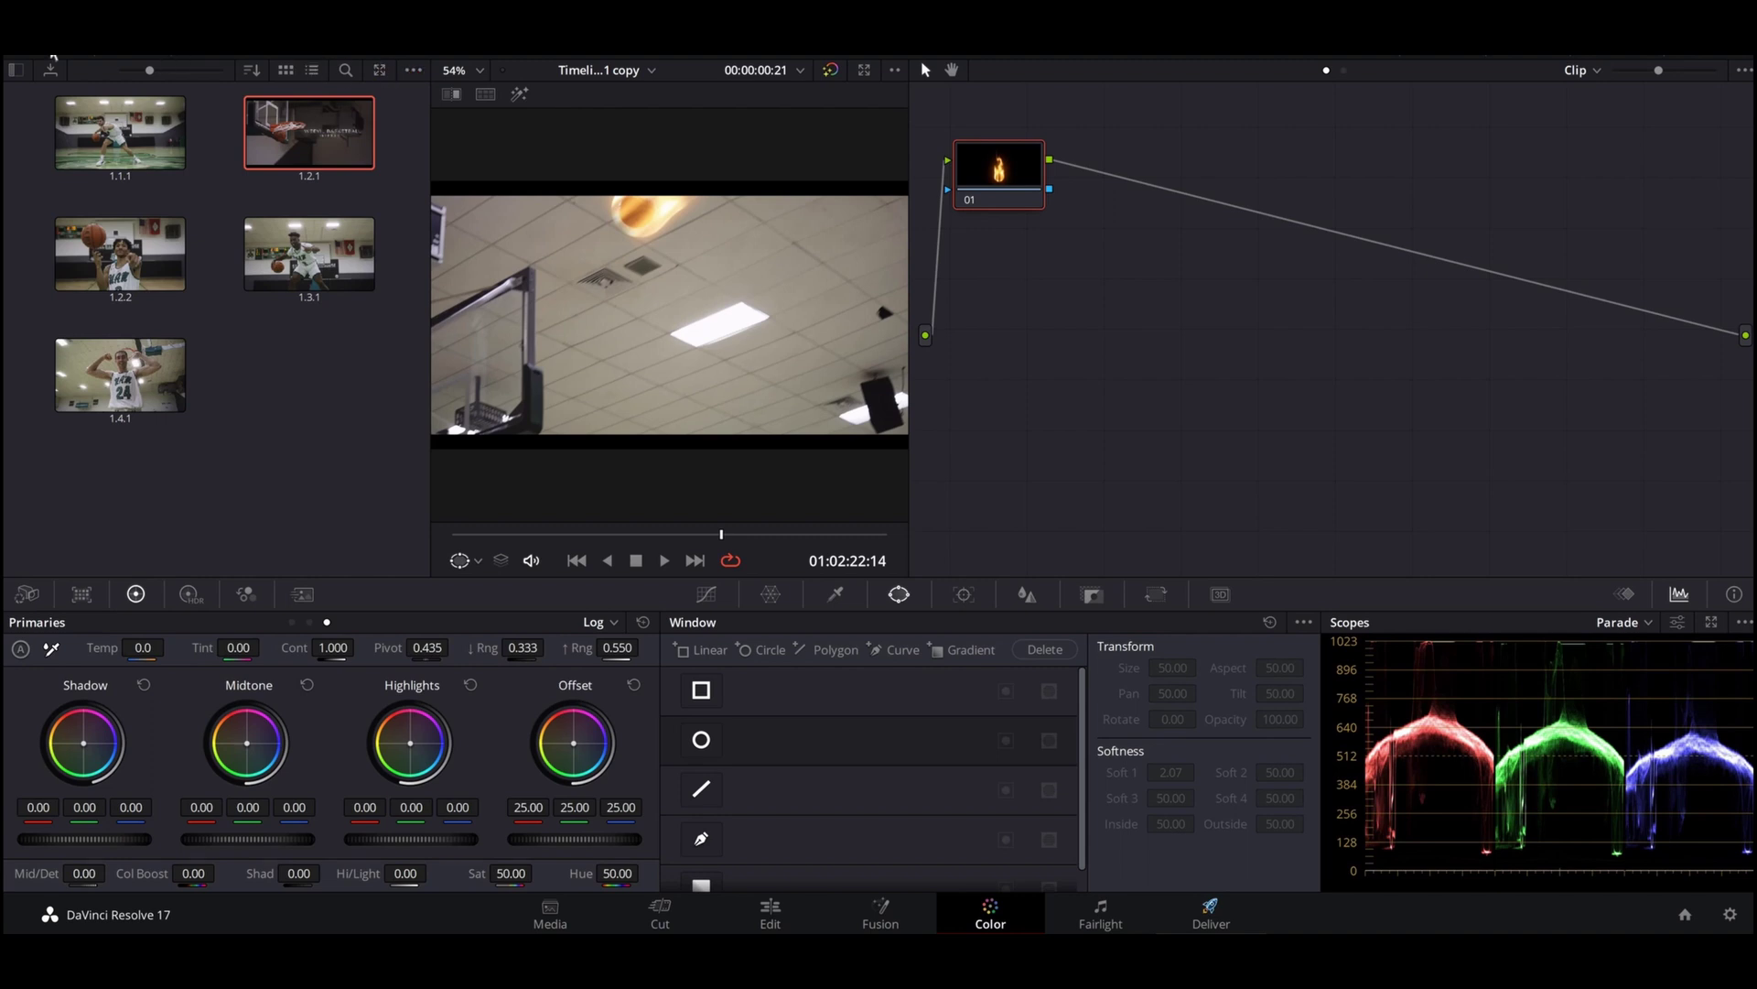
click(441, 274)
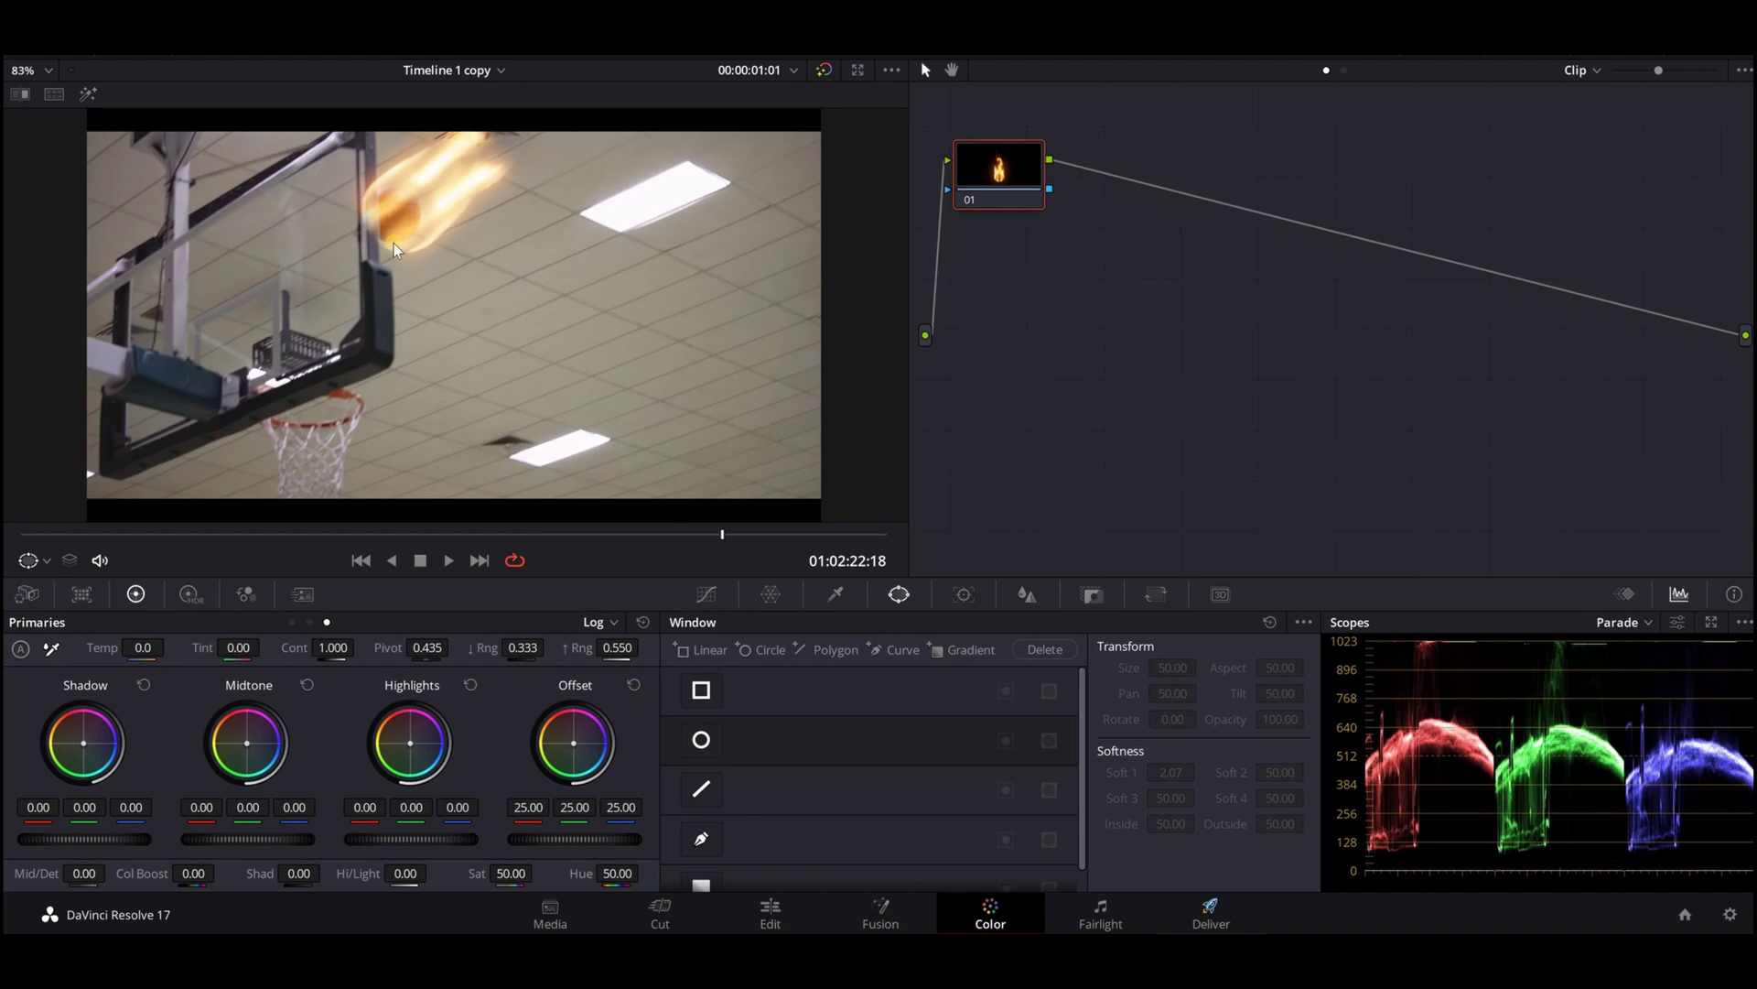
Step: Lower the fireball's Primaries Hue to 33.80 to turn the flame green
click(518, 557)
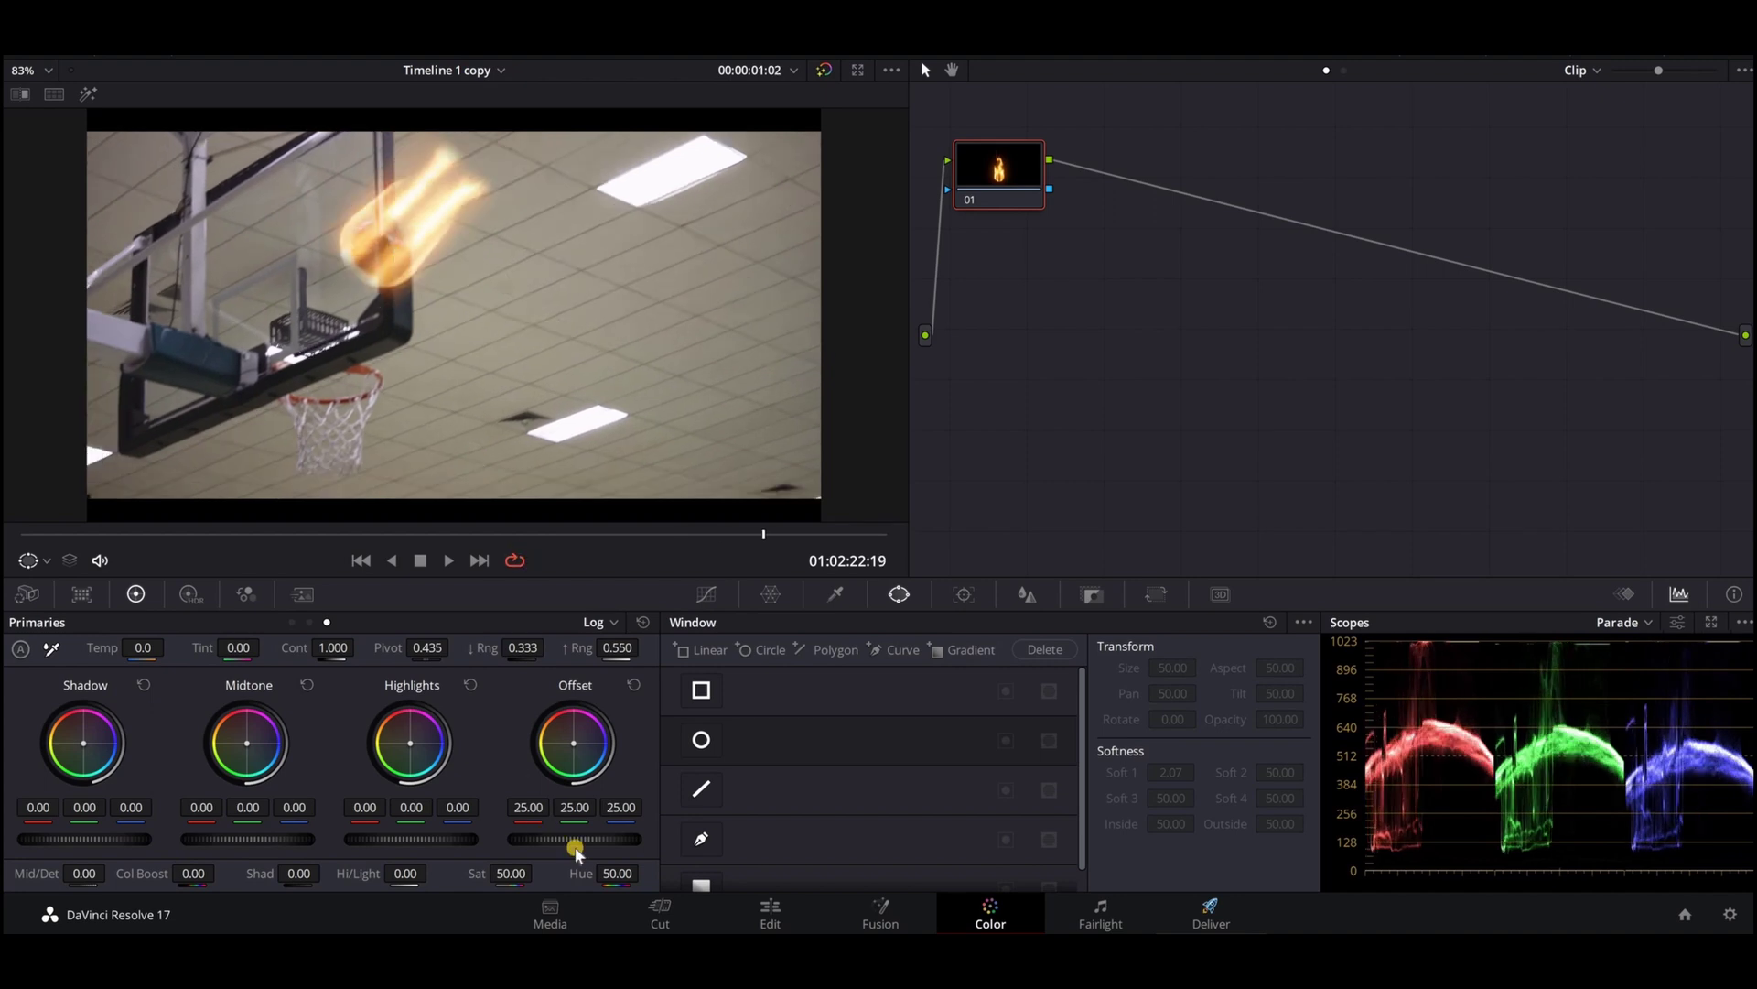
click(618, 880)
drag(540, 870, 488, 865)
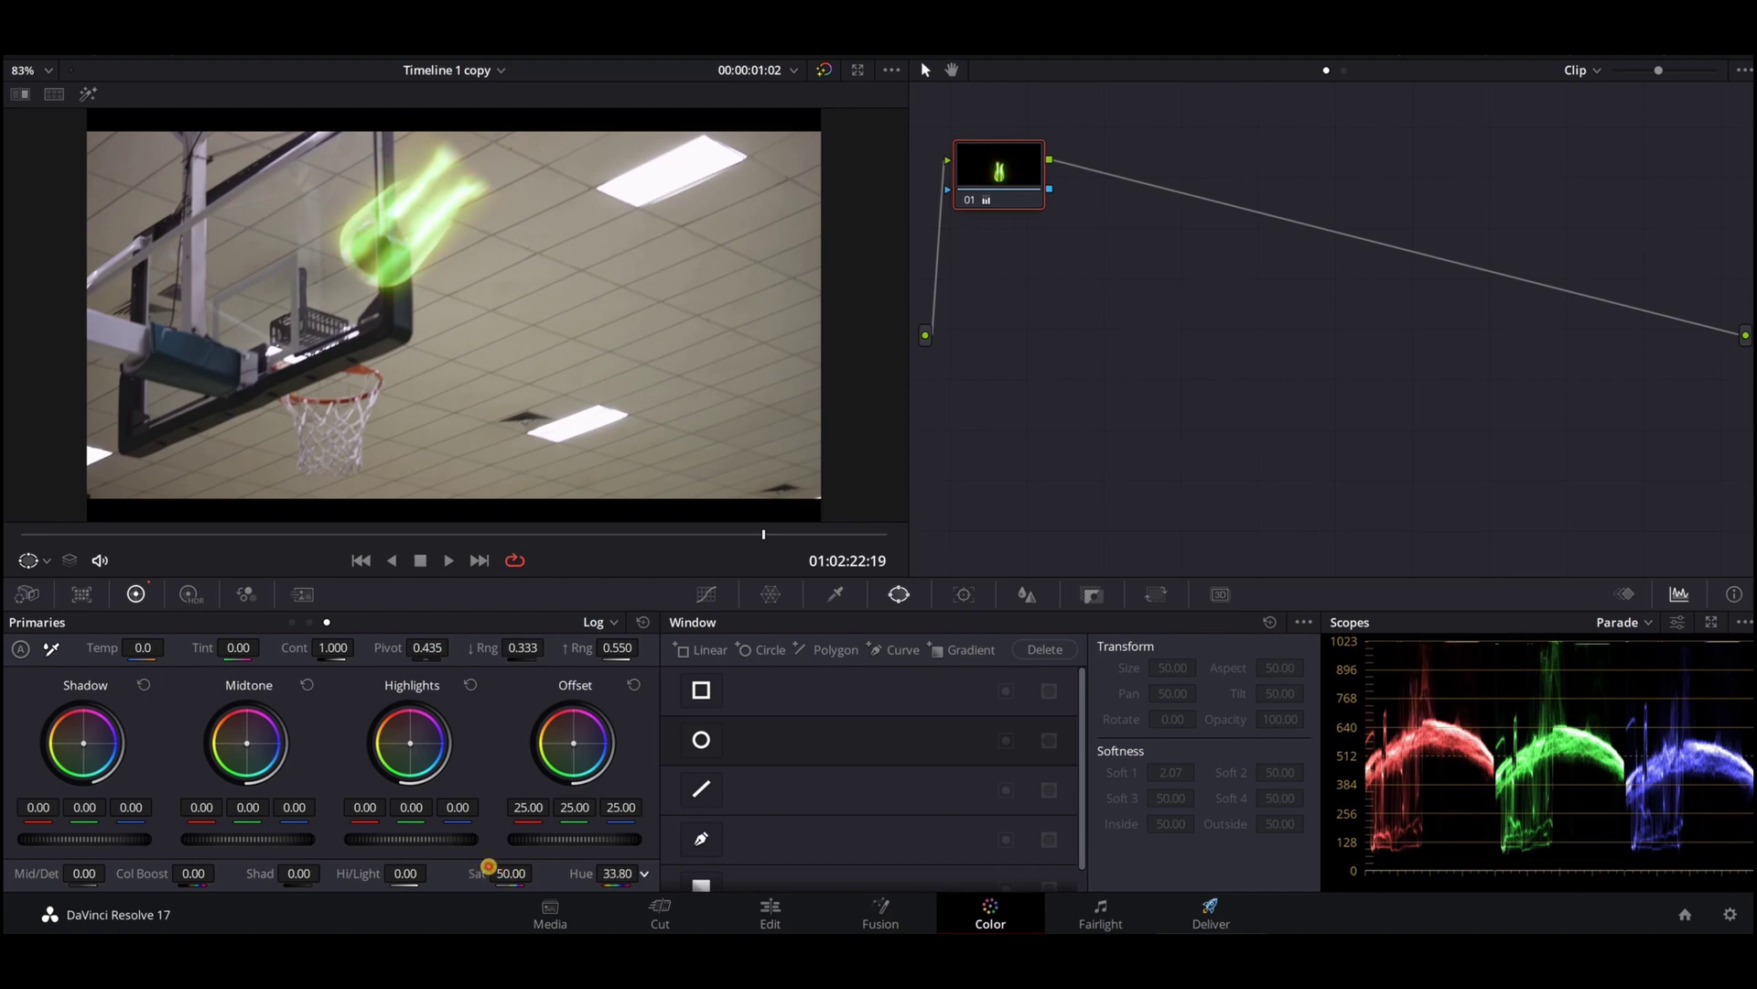